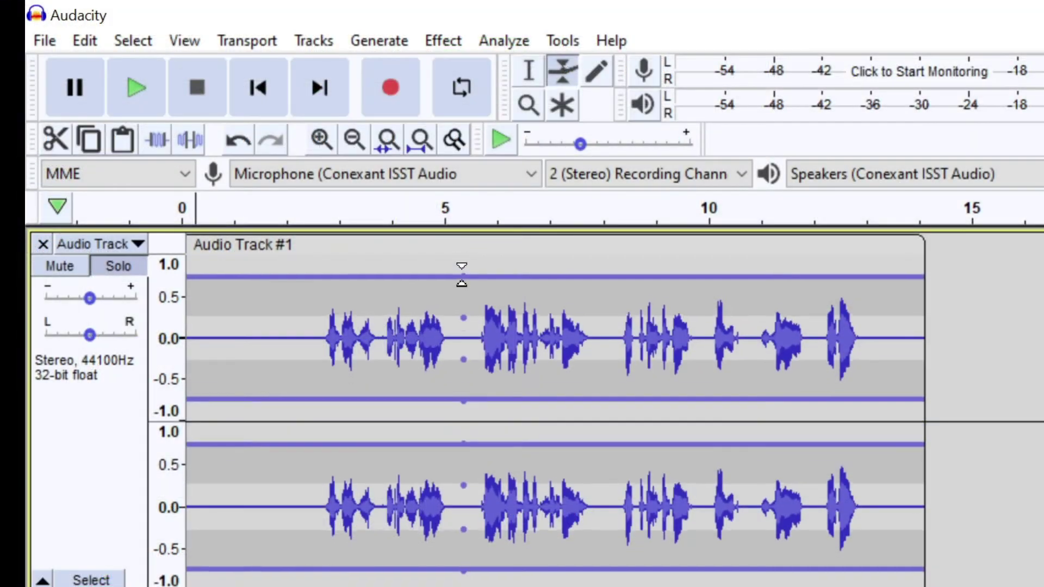
Reshape the voice envelope: raise it mid-speech, add a right point and pull it down.
drag(462, 275, 462, 273)
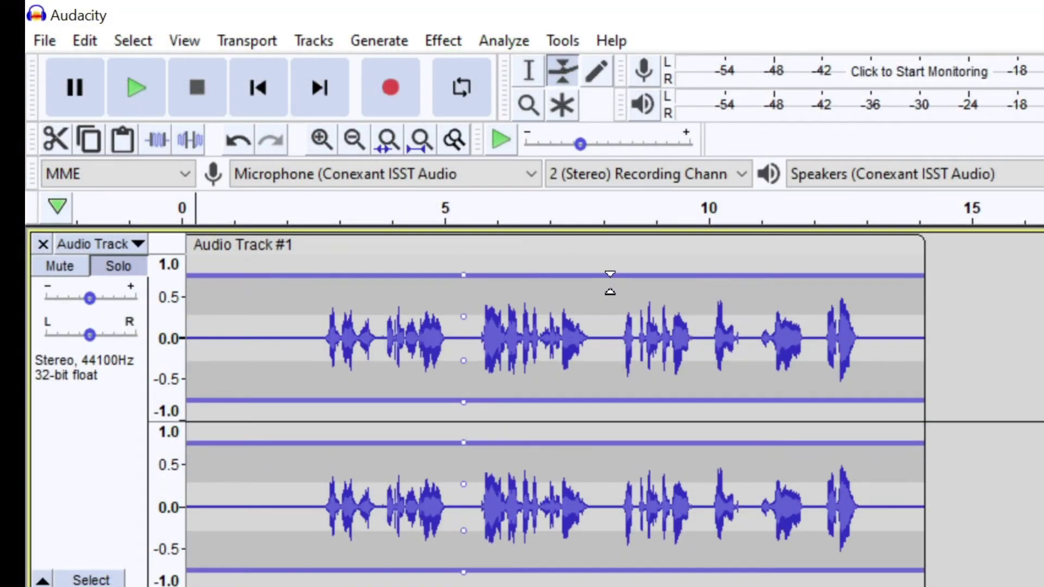
drag(596, 276, 599, 258)
click(753, 277)
drag(753, 278, 750, 293)
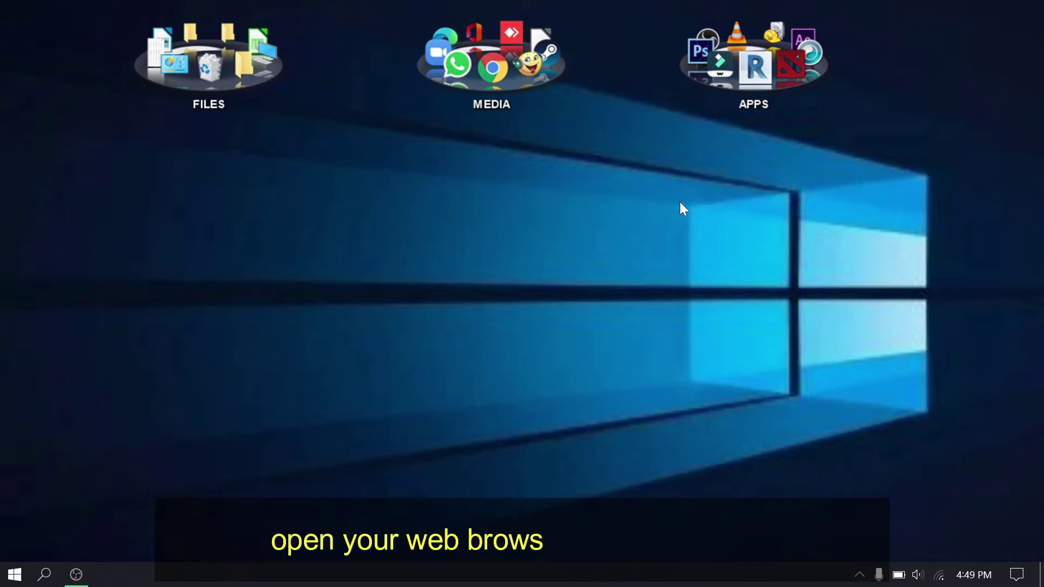
Search 'audacity' in Chrome and follow the audacityteam.org DOWNLOAD AUDACITY link.
click(501, 75)
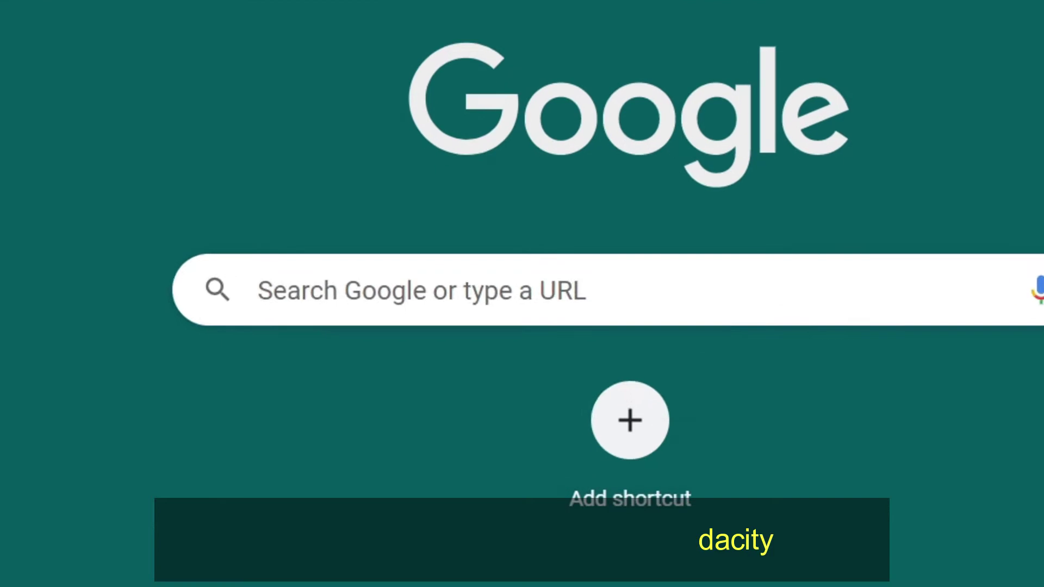
text(audacity)
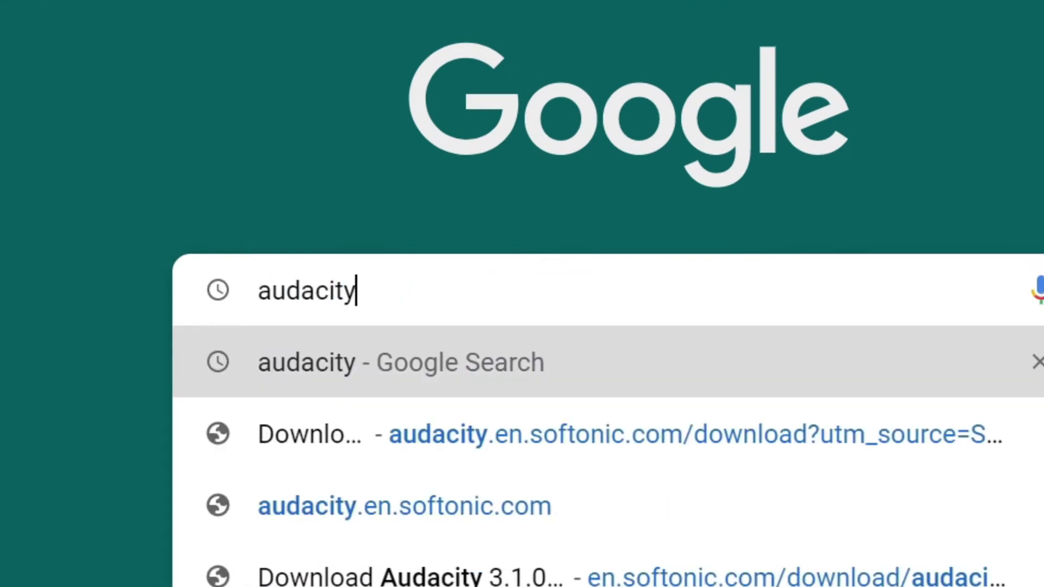
key(Return)
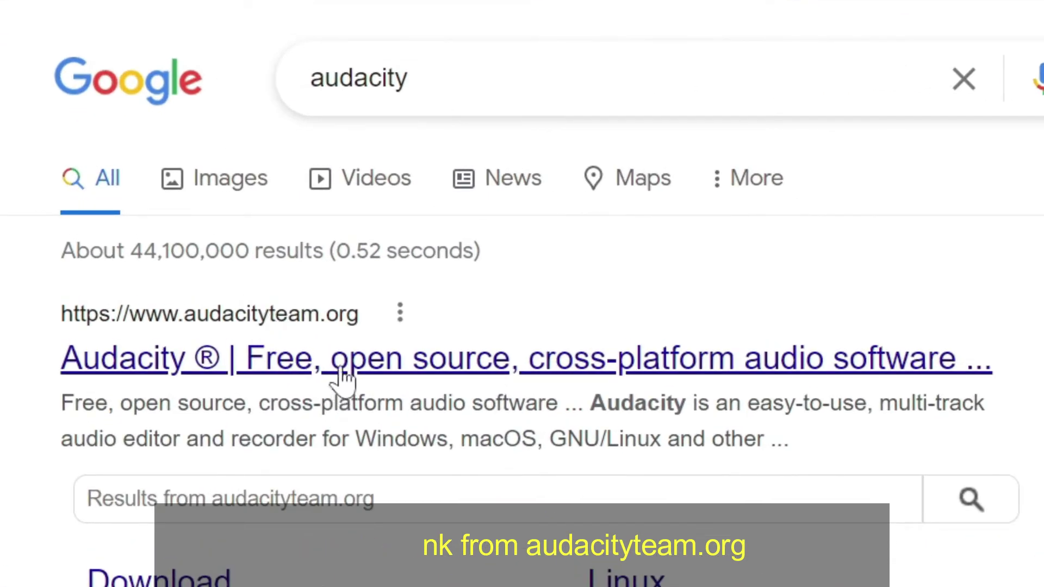
click(347, 377)
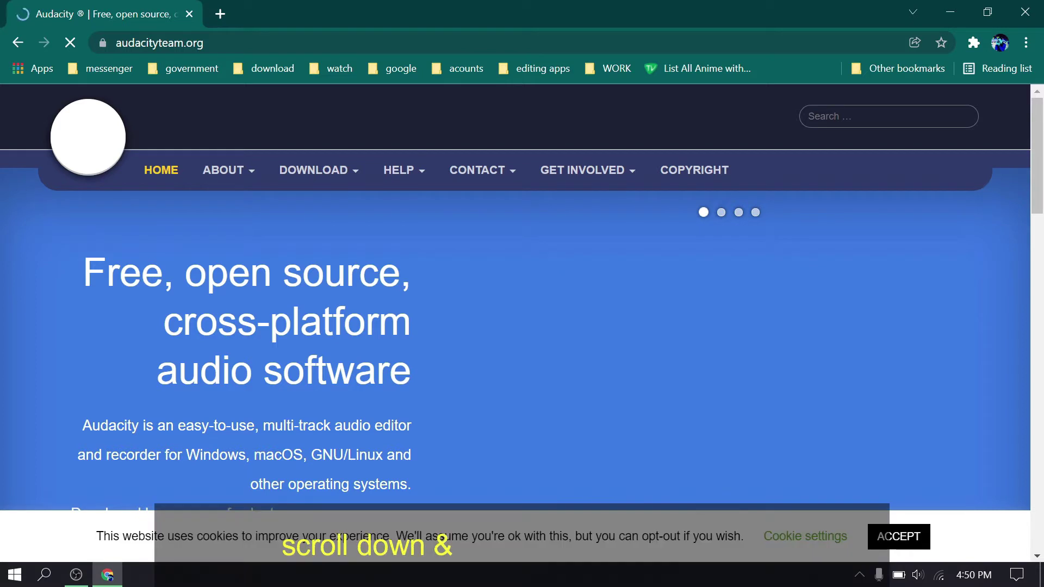
scroll(443, 275, down, 3)
scroll(444, 277, down, 1)
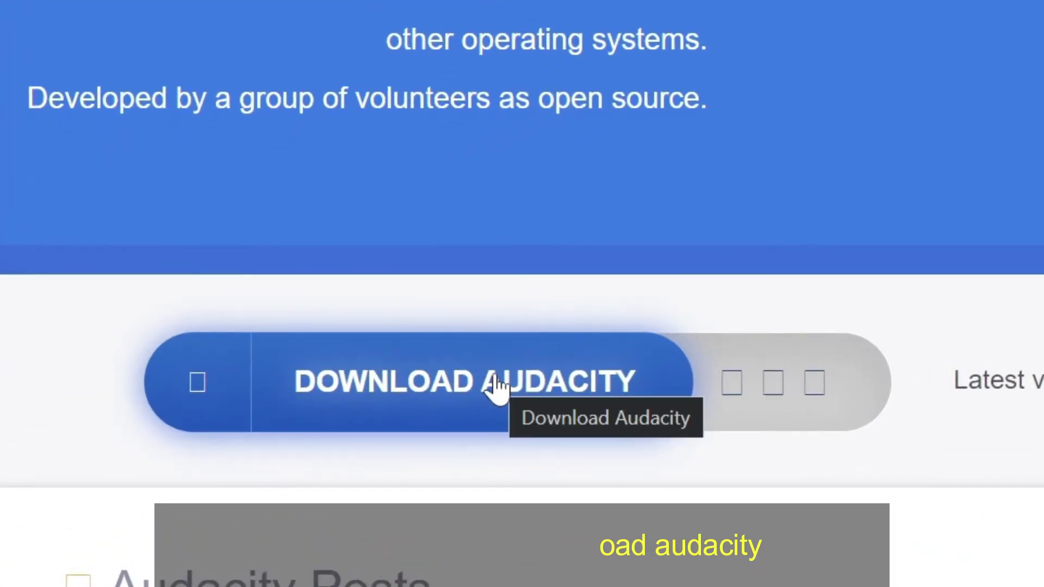
click(493, 376)
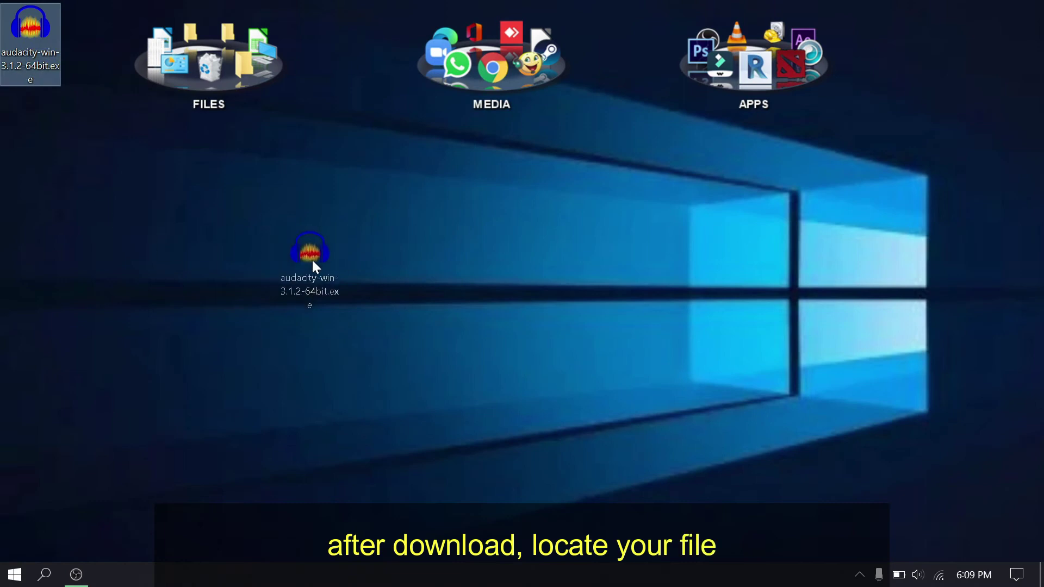
Launch the Audacity installer, allow it to run, and choose English.
drag(339, 265, 374, 284)
double_click(403, 281)
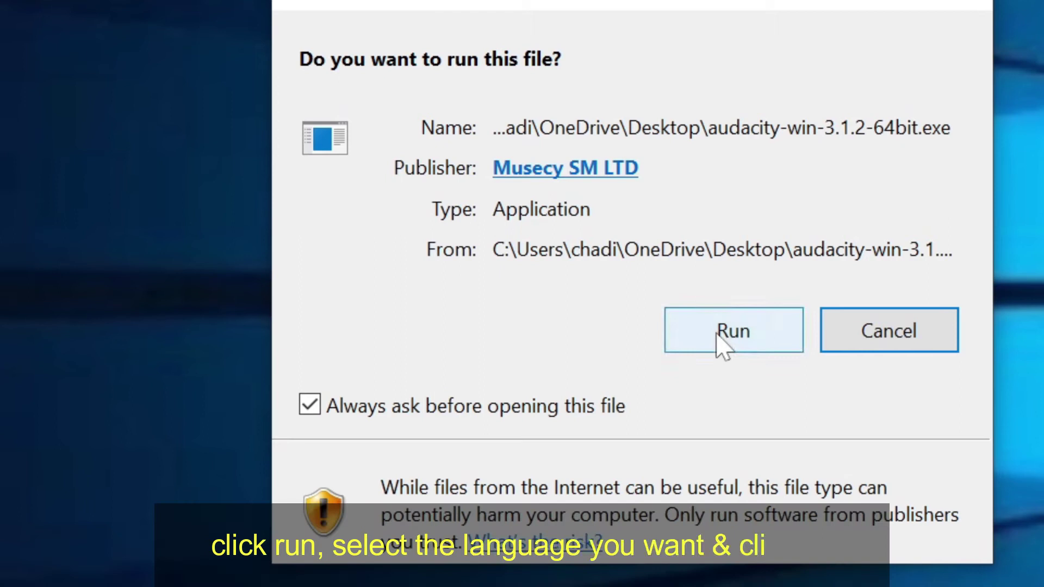
click(716, 331)
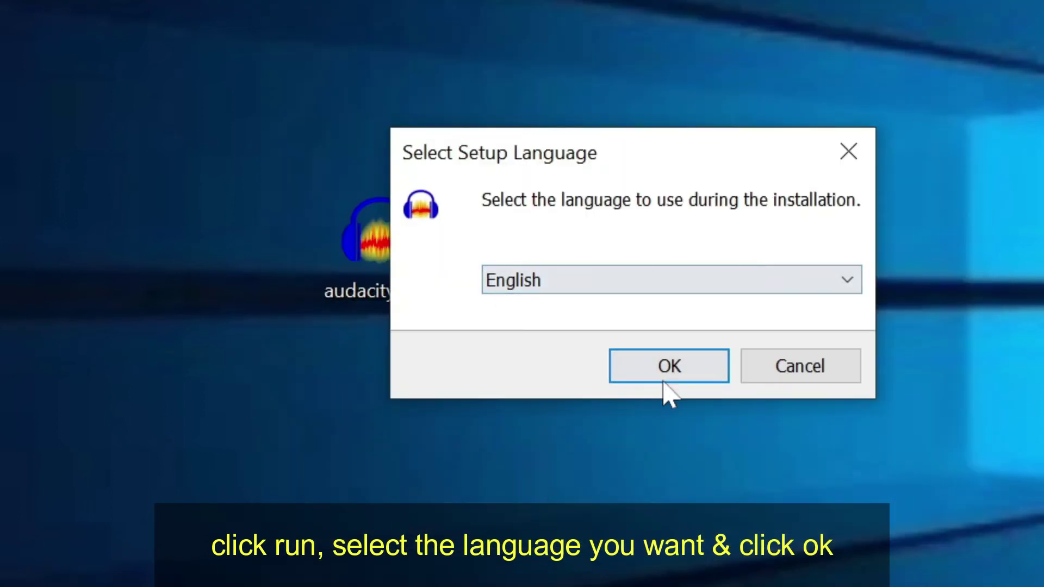
click(663, 380)
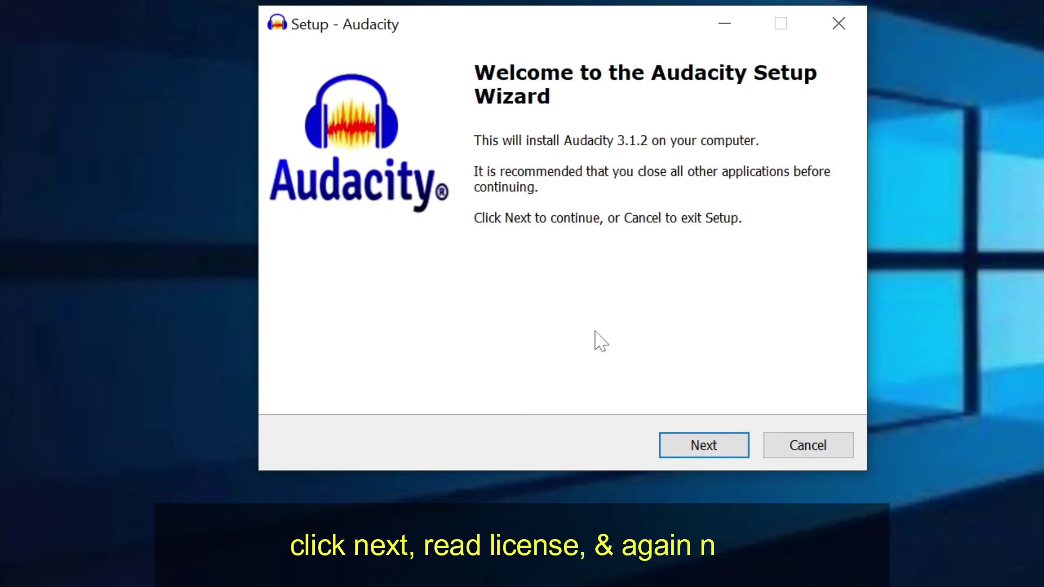
Install Audacity 3.1.2 to C:\Program Files\Audacity with a desktop shortcut and finish.
click(694, 451)
drag(815, 333, 815, 363)
click(710, 458)
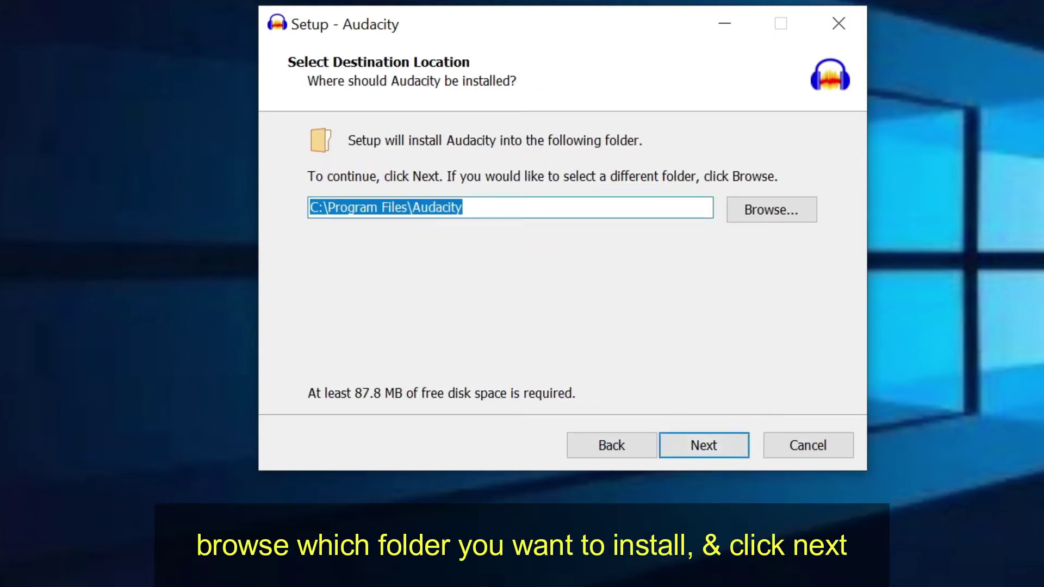
click(725, 456)
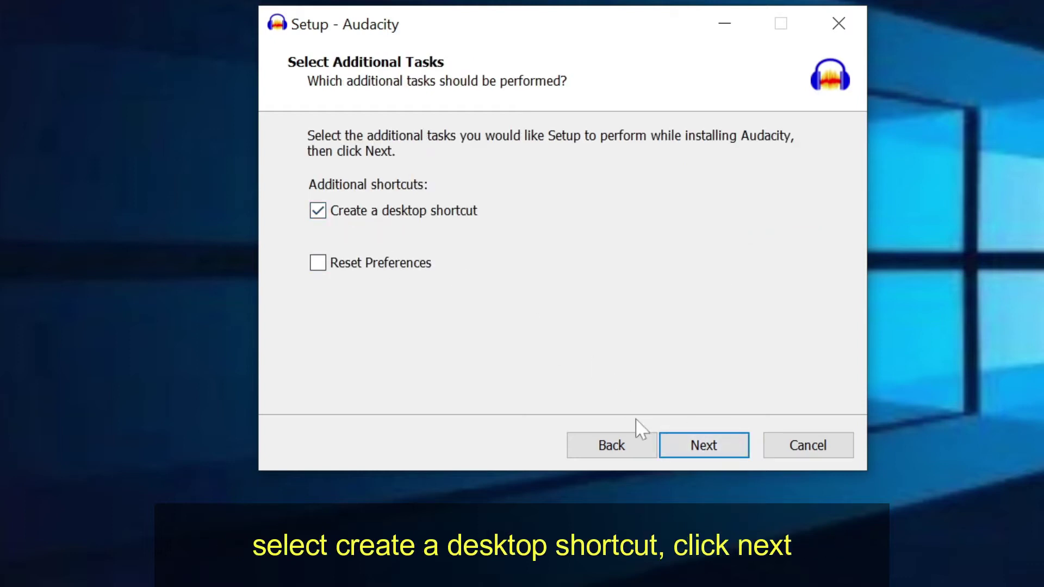
click(704, 450)
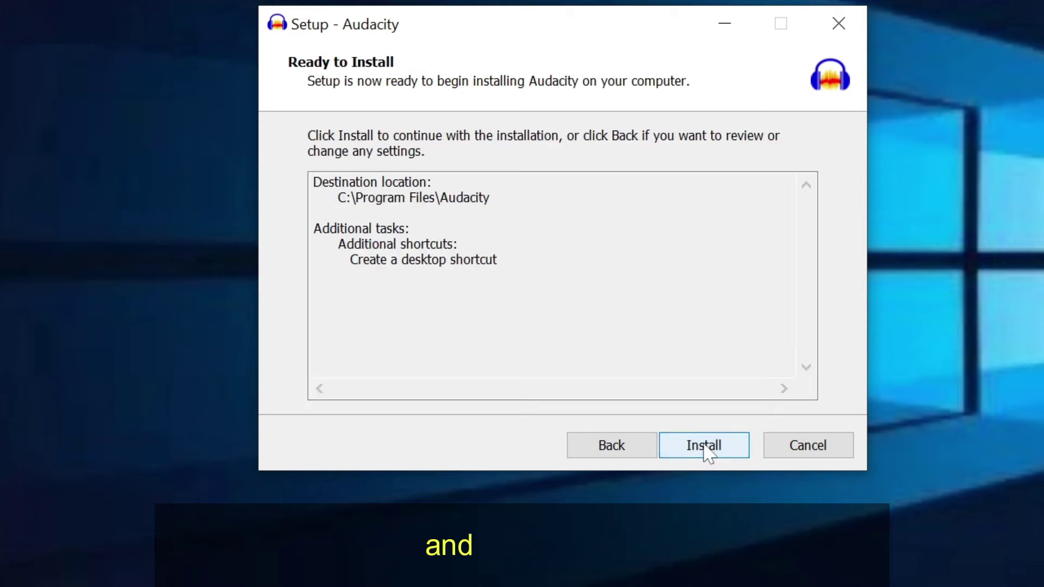
click(706, 453)
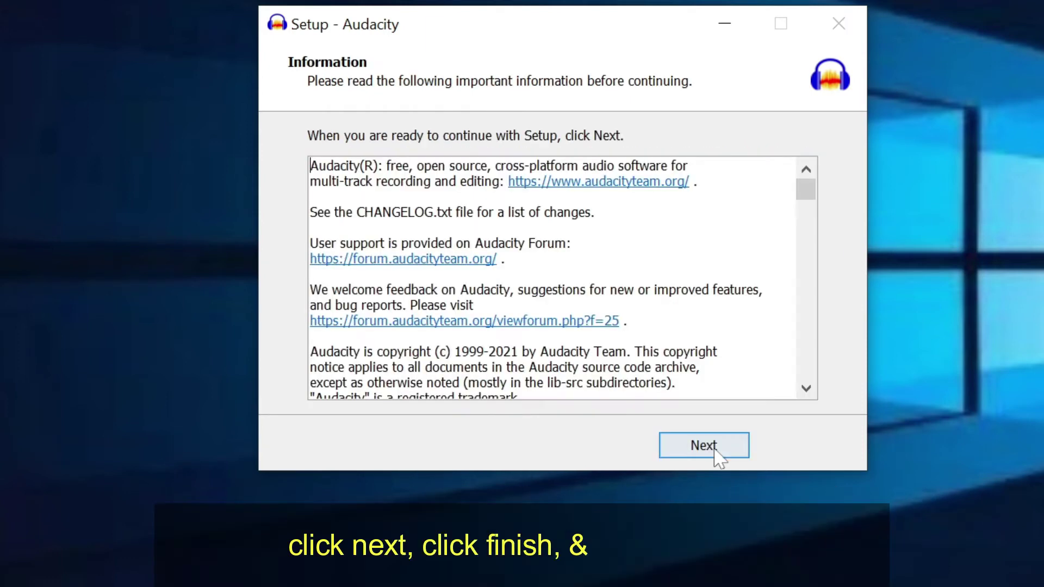
click(706, 446)
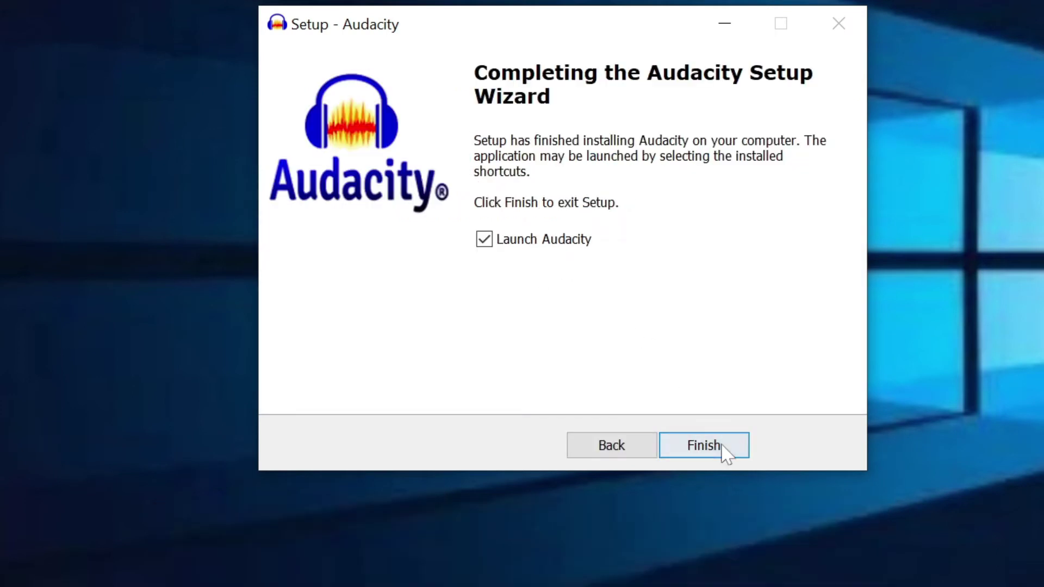
click(722, 446)
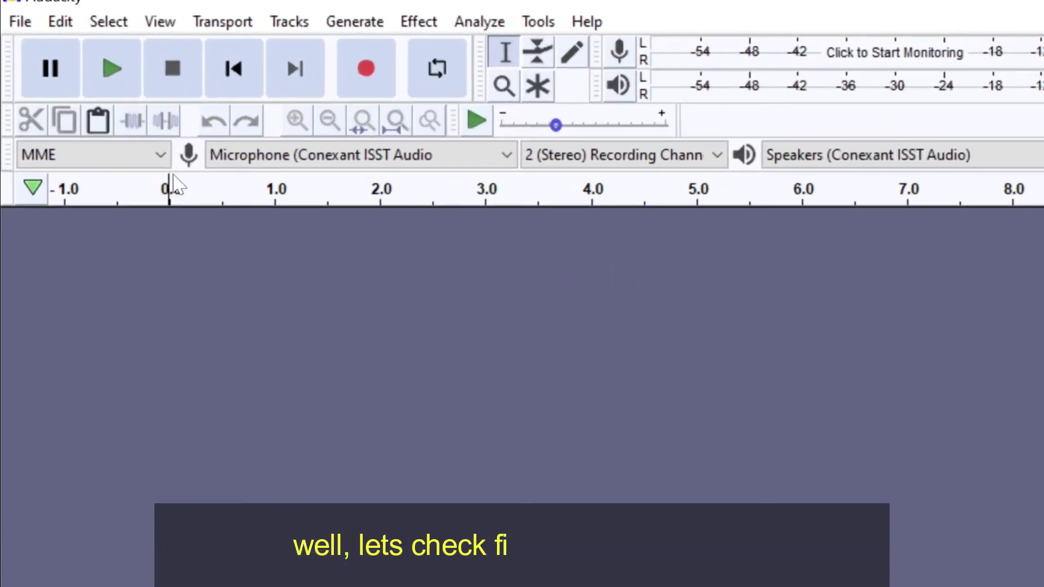
Review and keep MME, Conexant microphone, stereo, Conexant speakers and 44100 Hz.
click(163, 154)
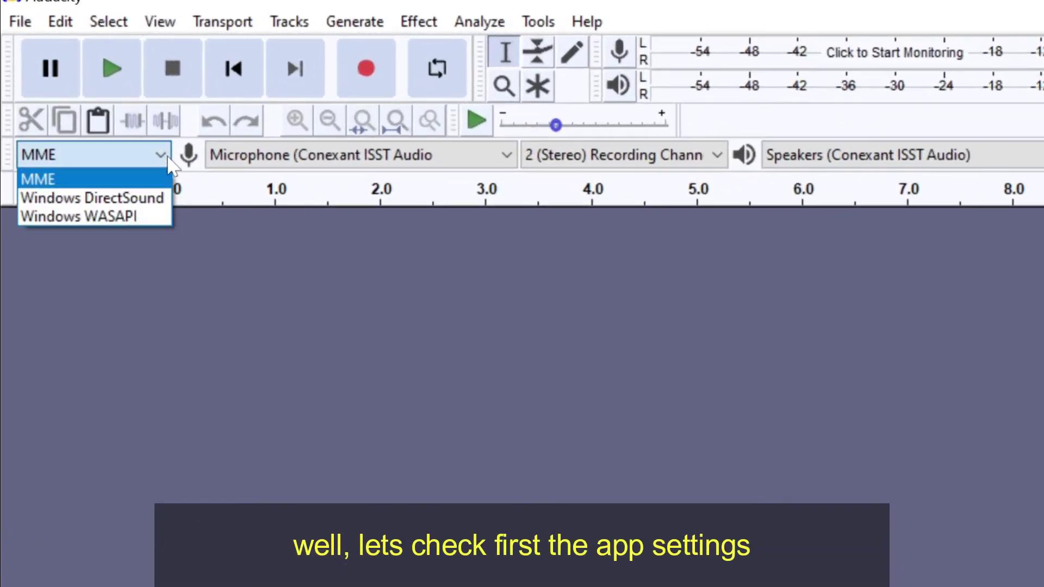
click(276, 167)
click(250, 202)
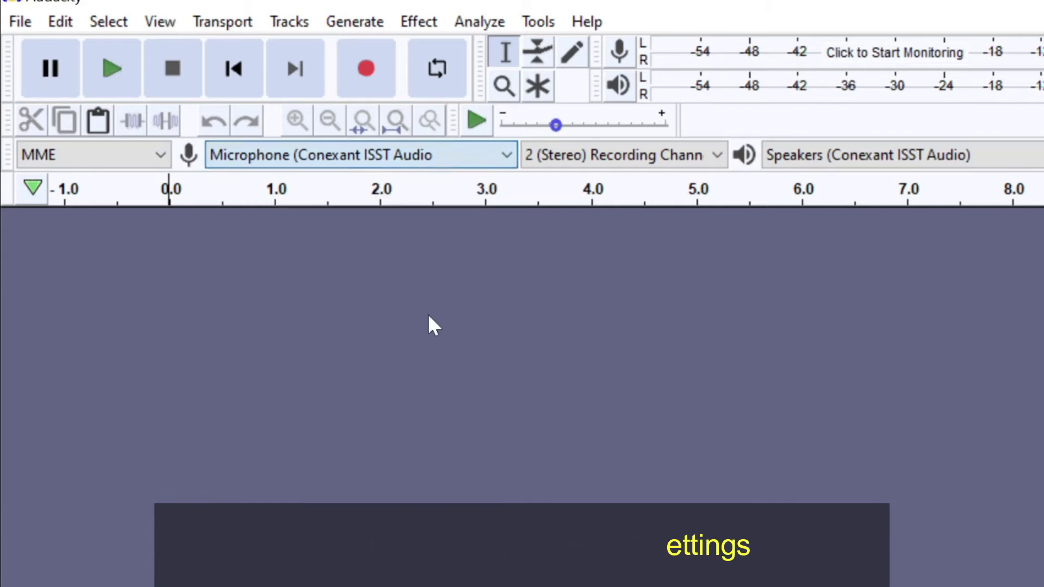
click(693, 163)
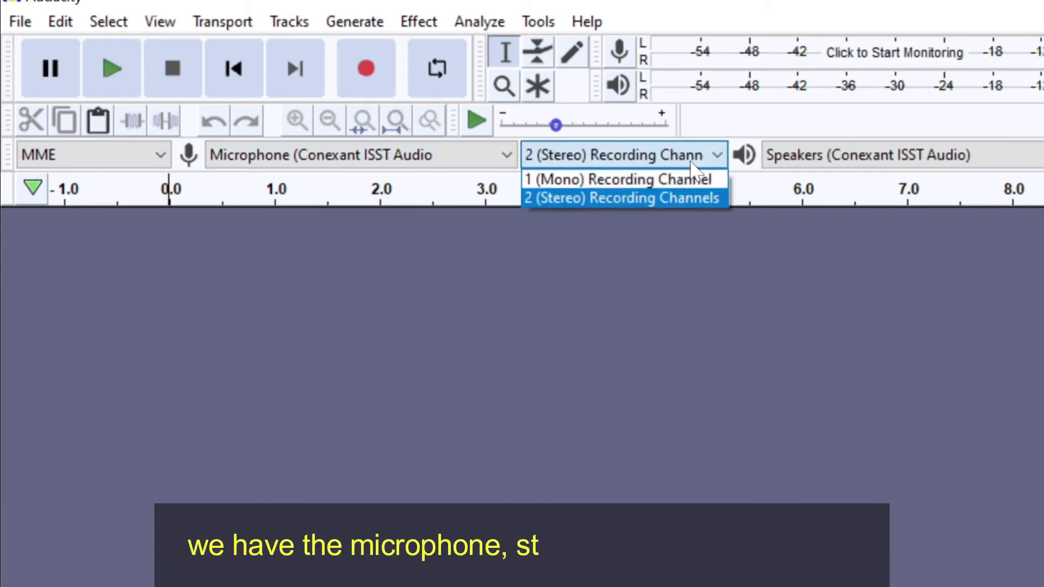
click(641, 321)
click(904, 163)
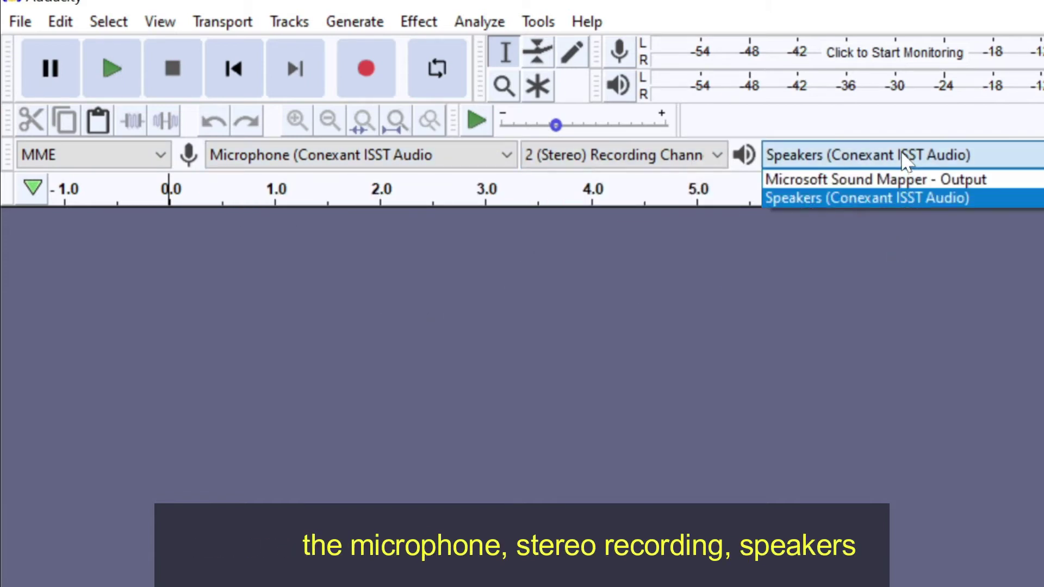
click(860, 273)
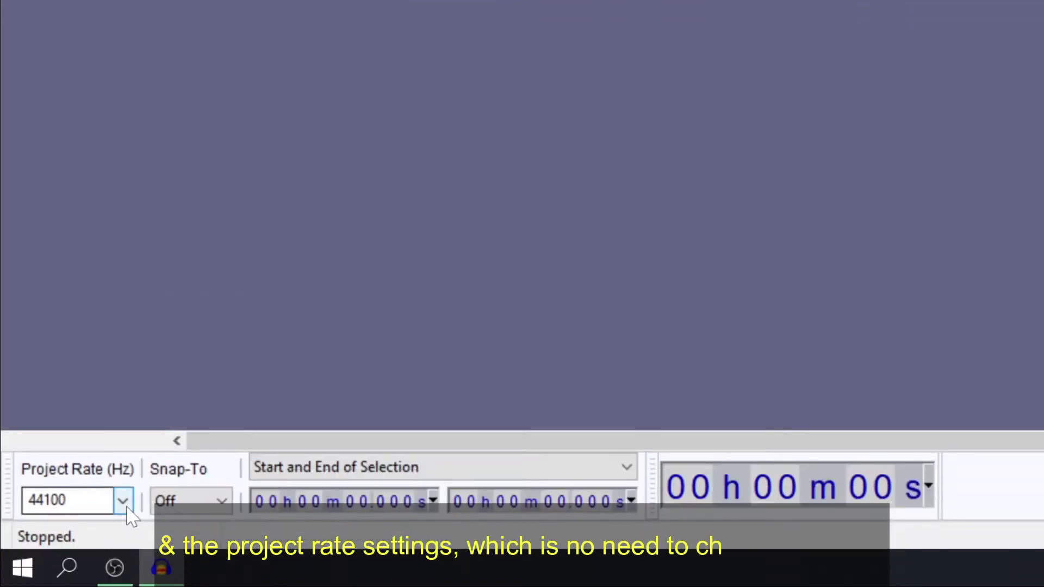
click(122, 501)
click(288, 317)
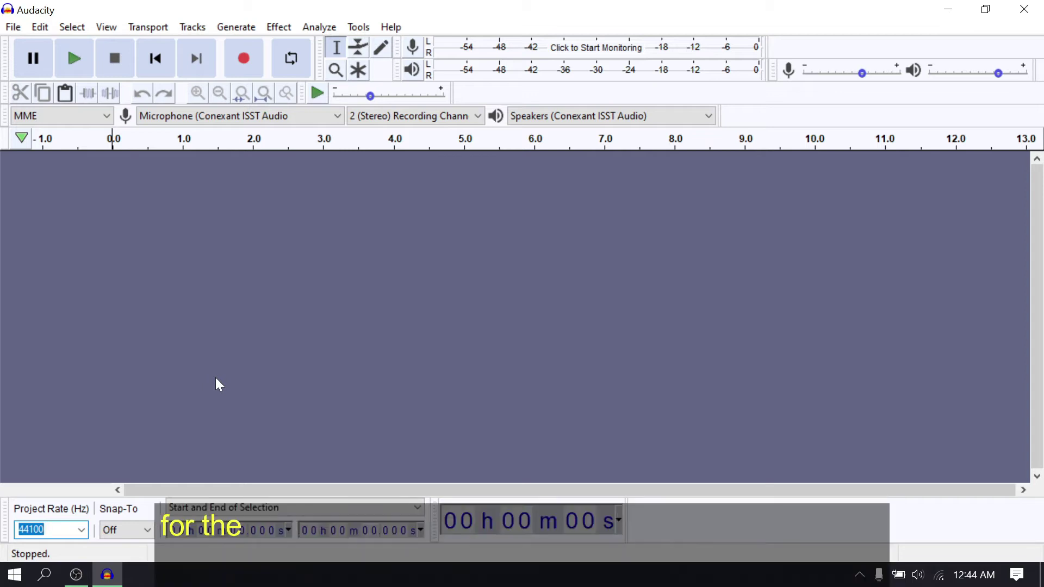
Start input monitoring and lower the recording volume from 0.60 to 0.51.
click(617, 55)
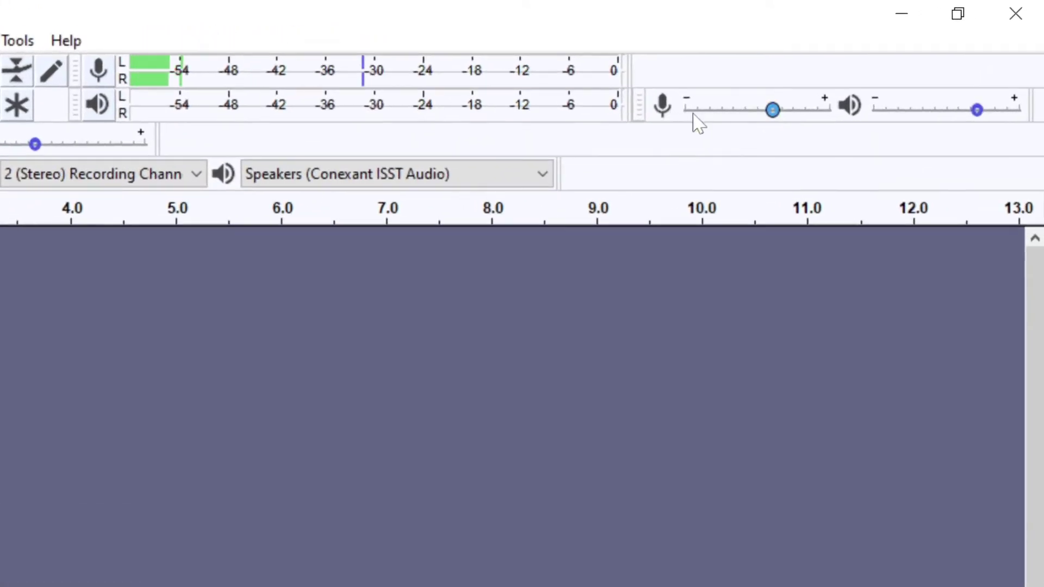
drag(772, 110, 757, 110)
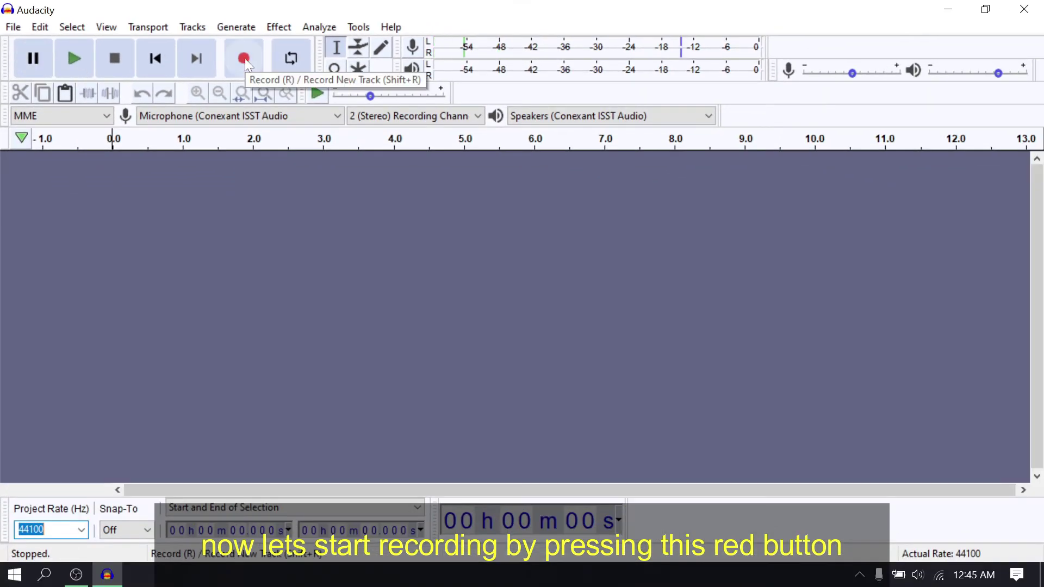
Record a roughly 14-second stereo voice clip, then pause and stop it.
click(244, 58)
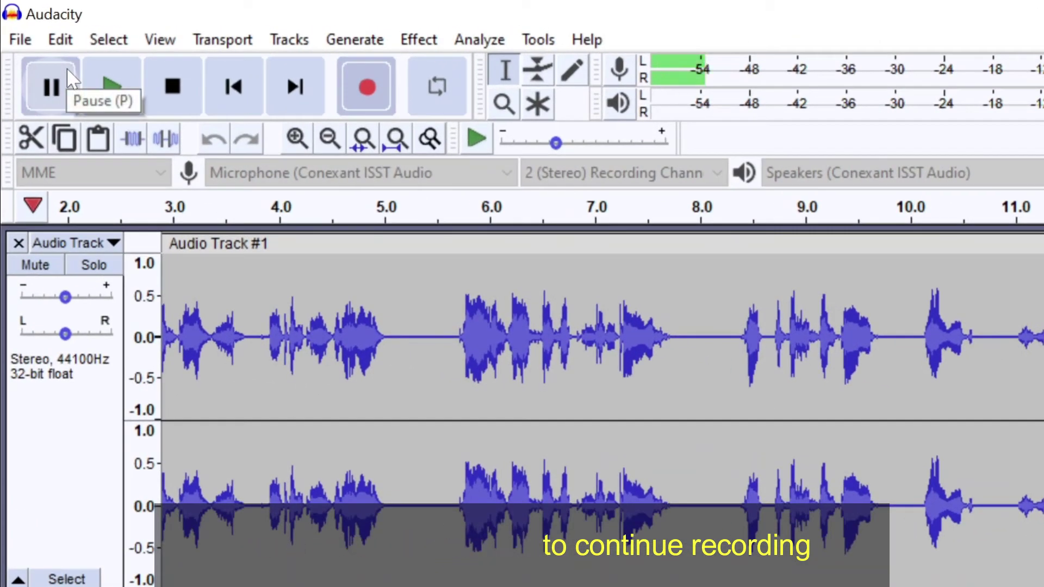
click(45, 50)
click(173, 94)
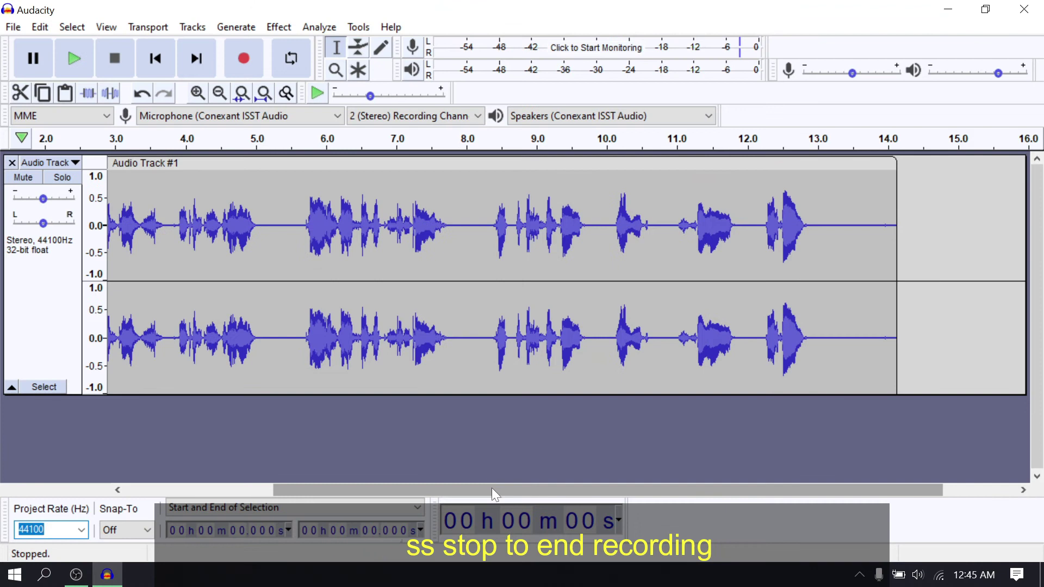
drag(492, 490, 195, 490)
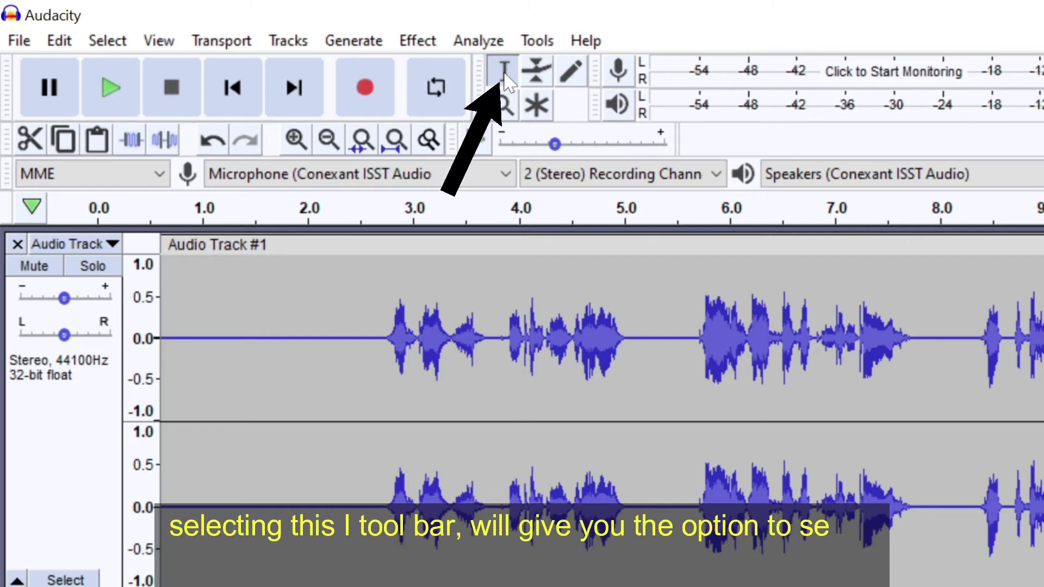
click(505, 79)
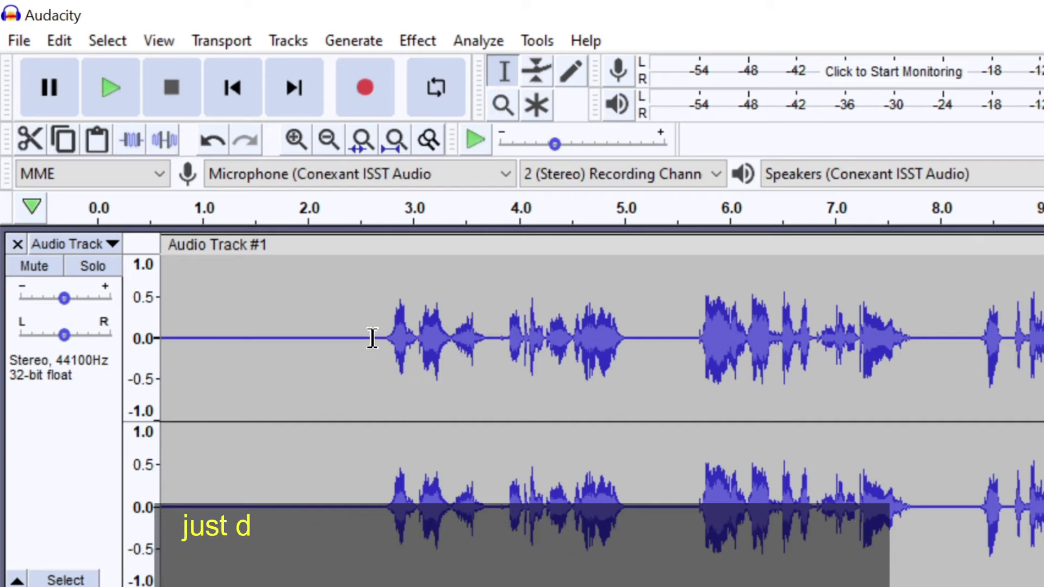
drag(375, 337, 499, 373)
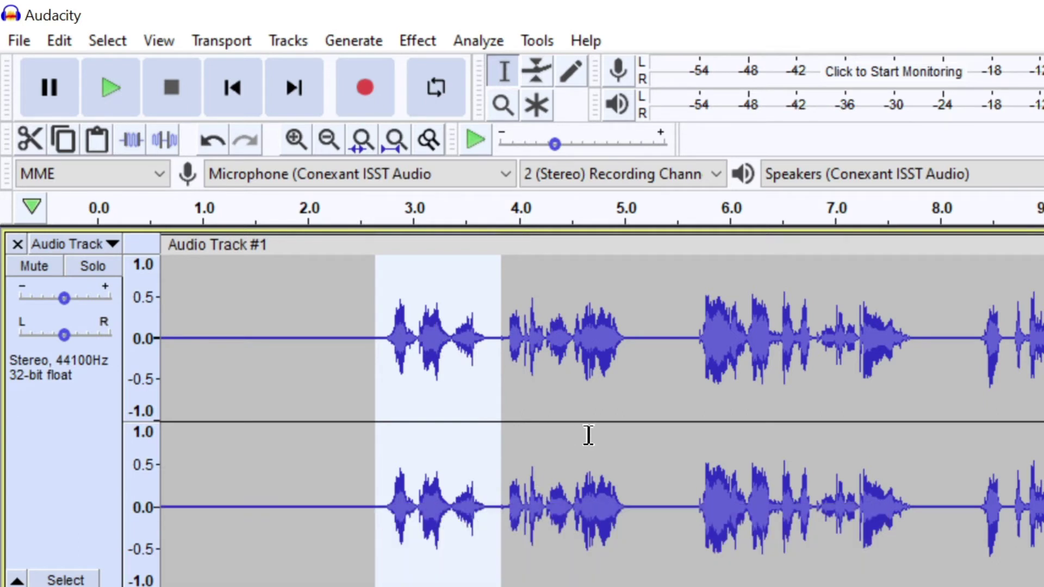
key(ctrl+a)
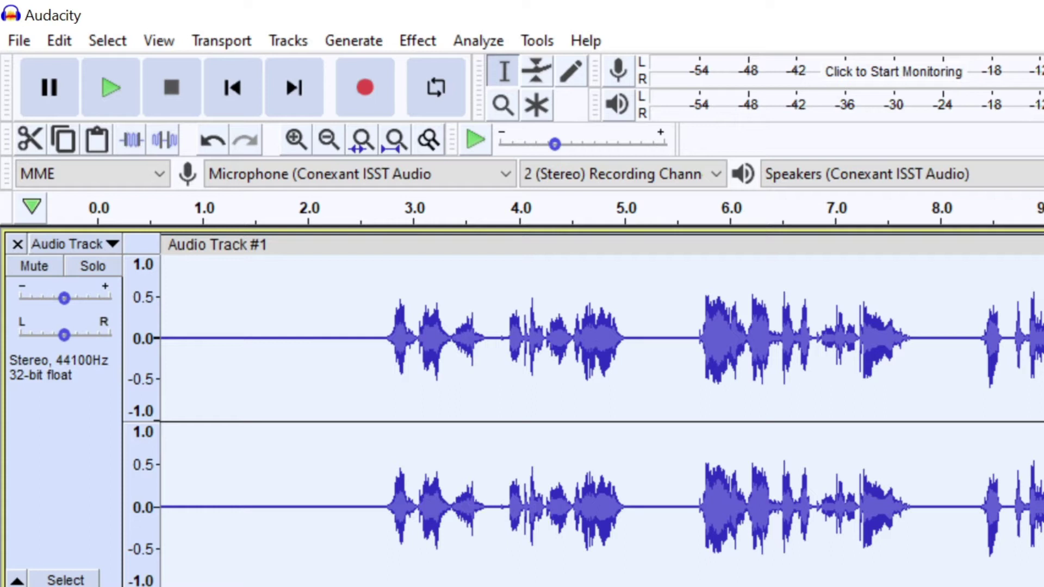
click(629, 387)
click(533, 392)
click(105, 41)
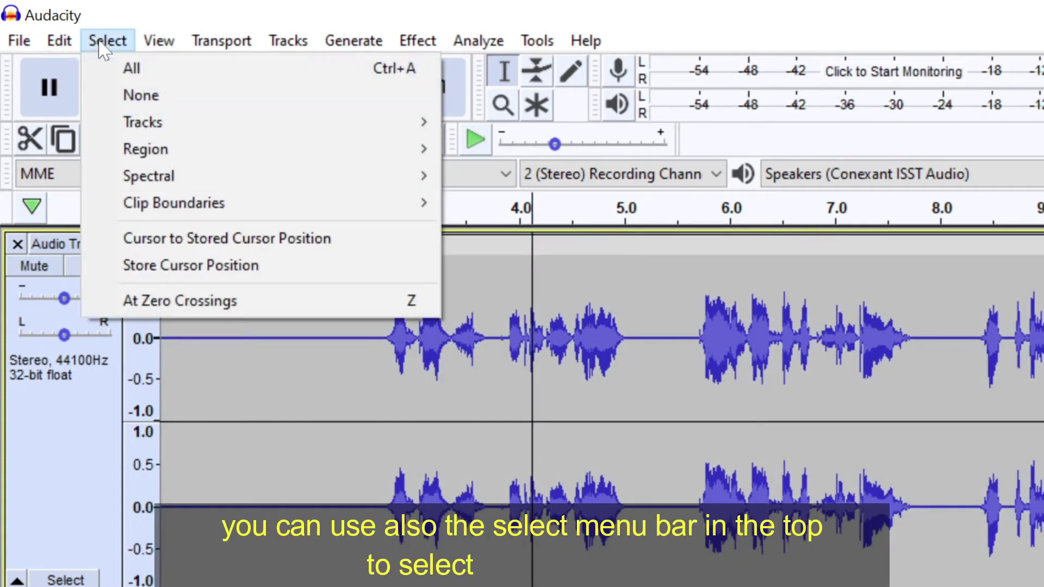
click(137, 57)
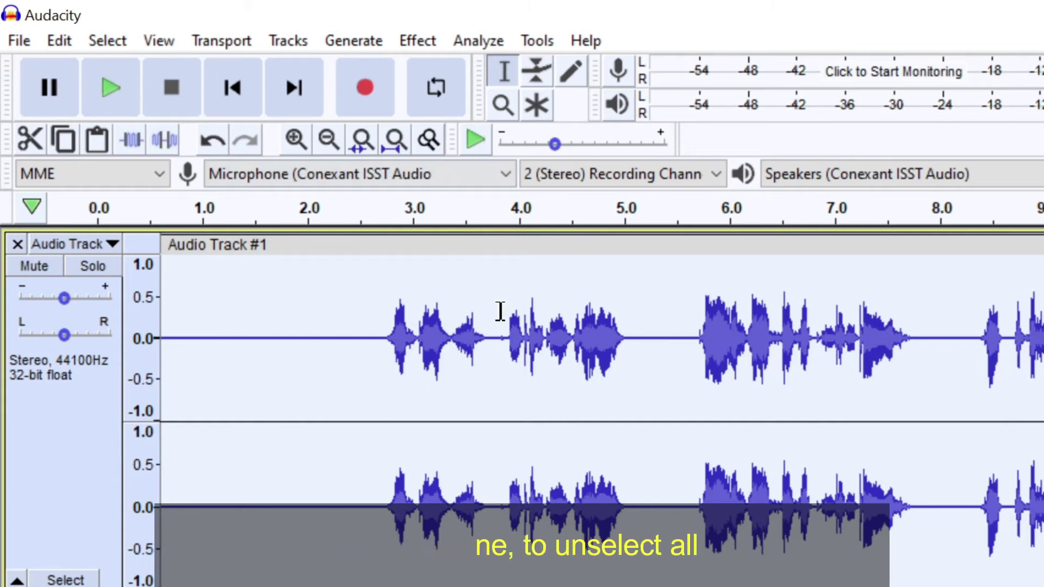
click(107, 40)
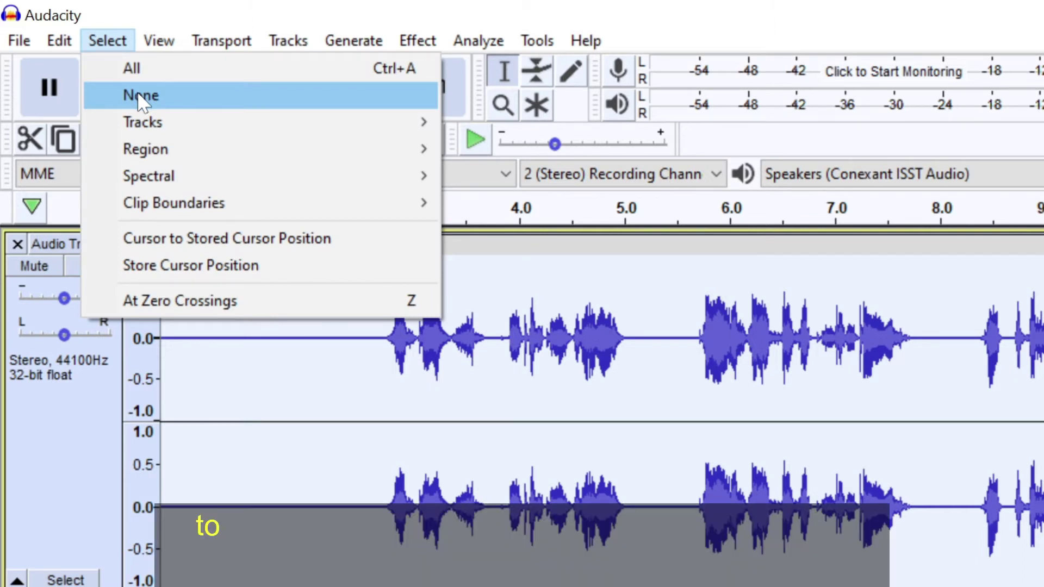
click(139, 96)
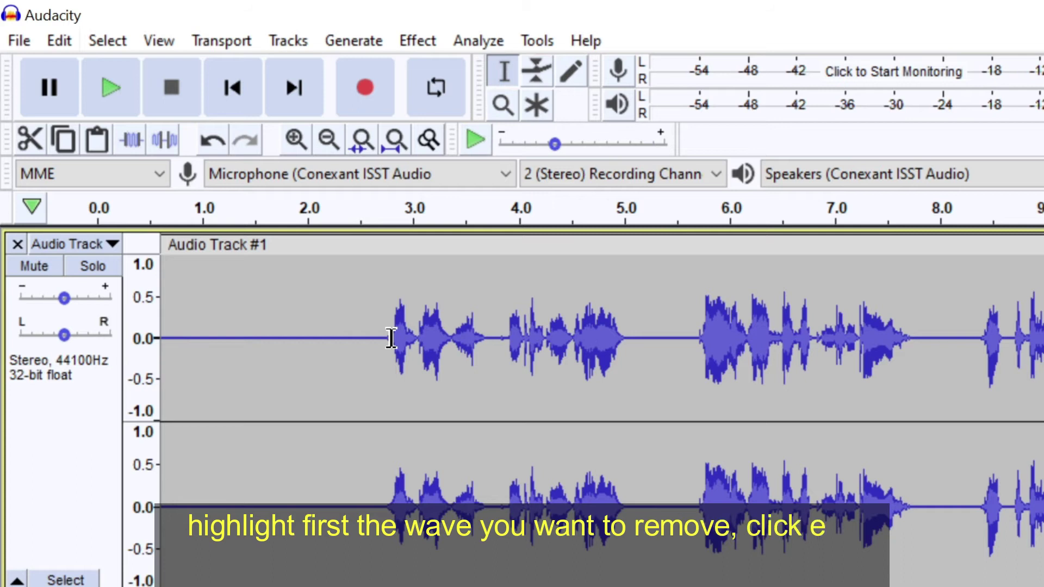
drag(391, 338, 491, 375)
click(58, 41)
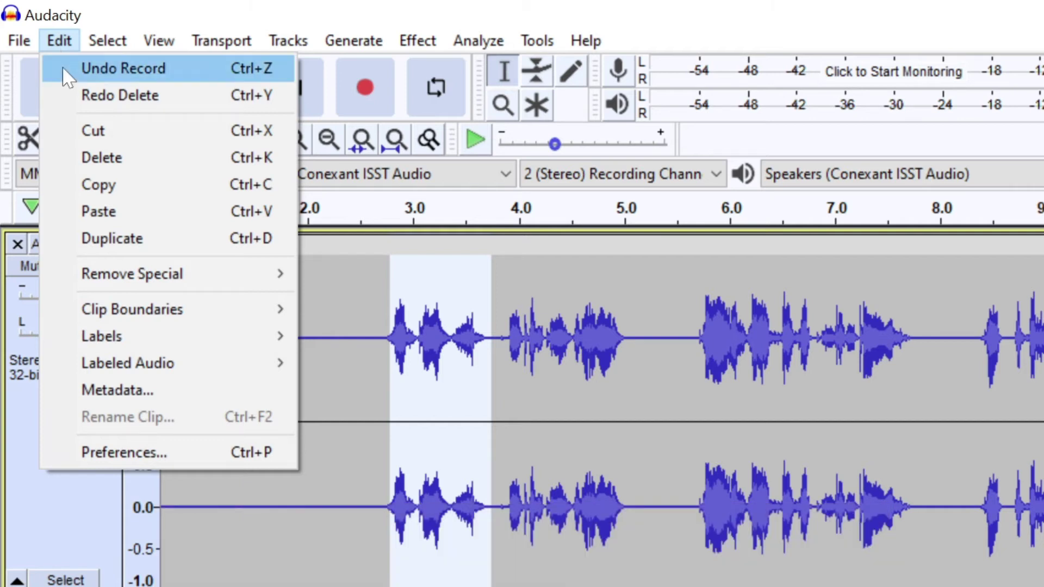
click(119, 167)
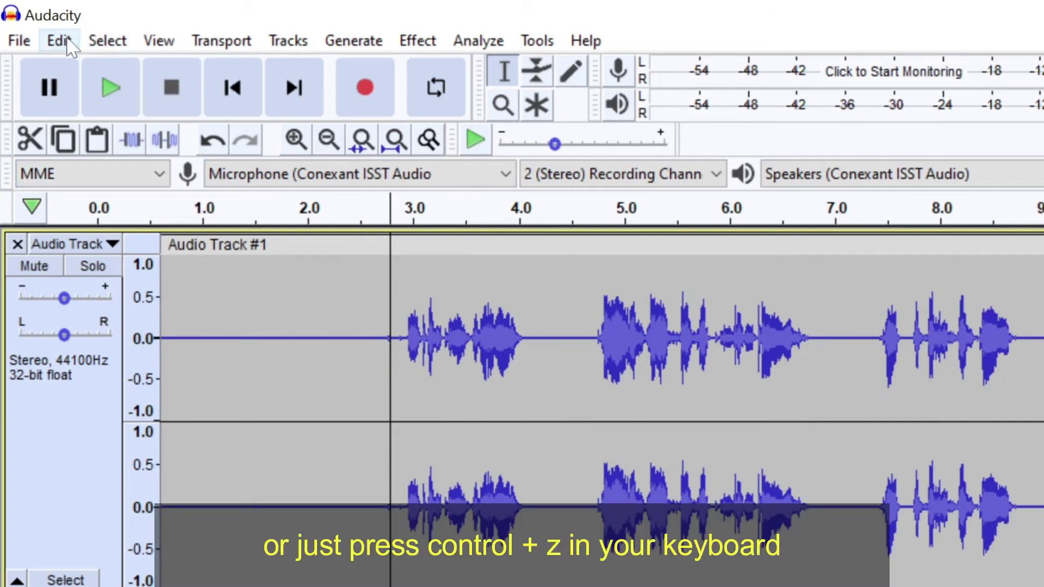
click(61, 41)
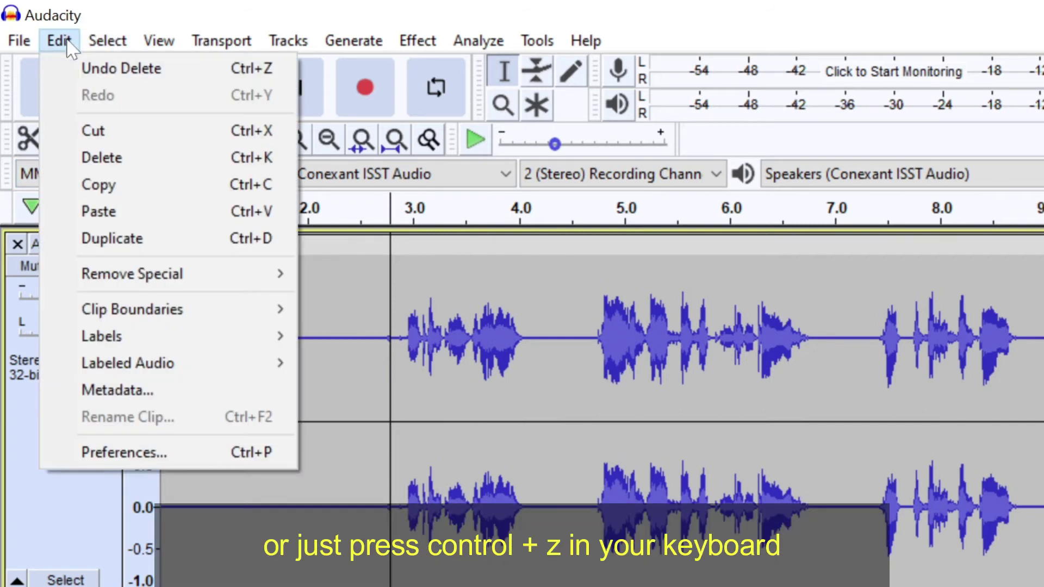
click(510, 389)
key(ctrl+z)
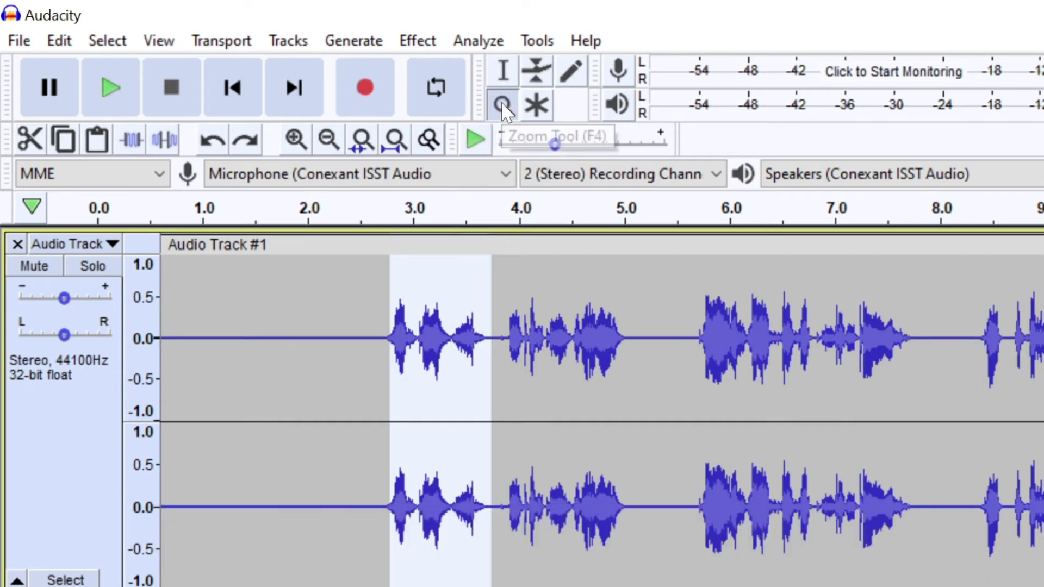
With the Zoom tool, zoom in twice and out twice around 4.5 seconds.
click(503, 106)
click(570, 404)
click(571, 403)
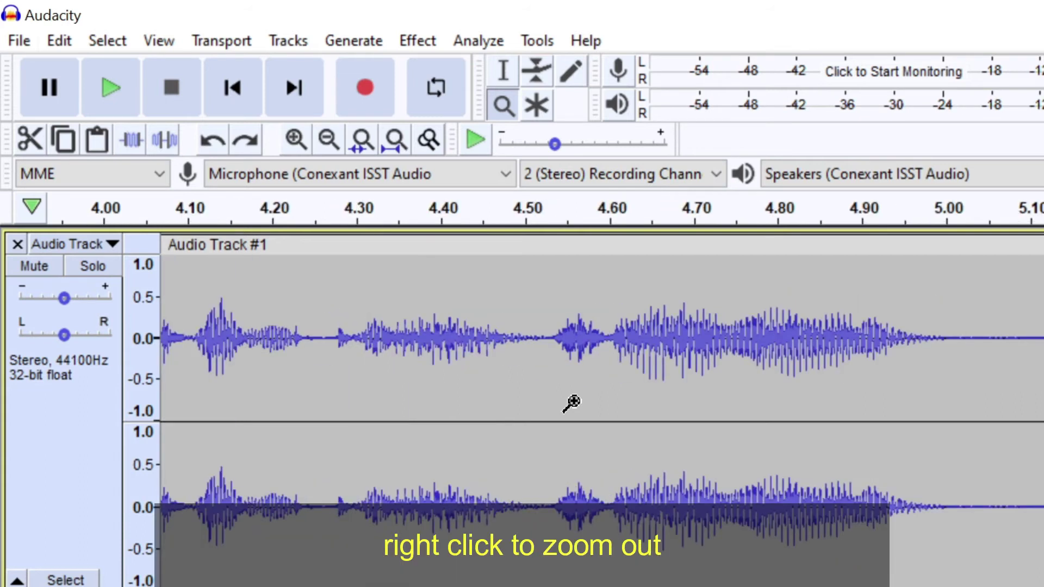
right_click(570, 403)
right_click(570, 403)
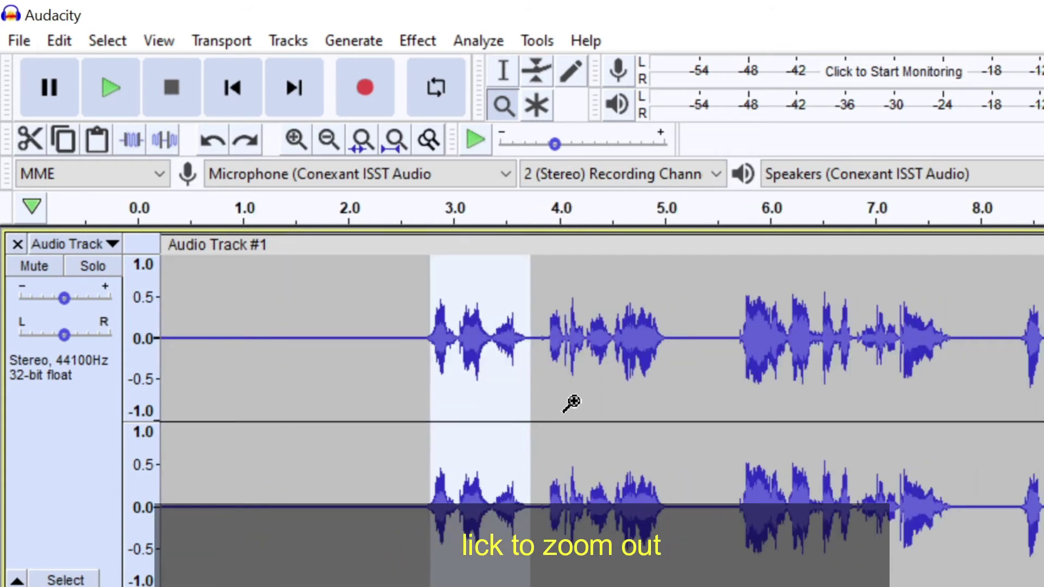
right_click(571, 403)
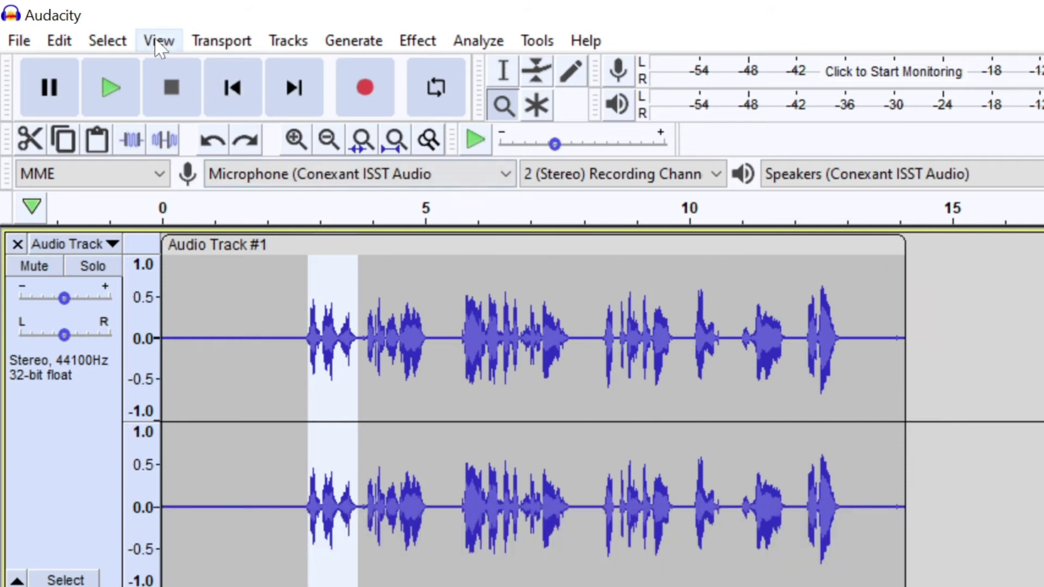
Zoom in with View > Zoom > Zoom In, then return to the Zoom menu.
click(164, 44)
mouse_move(197, 69)
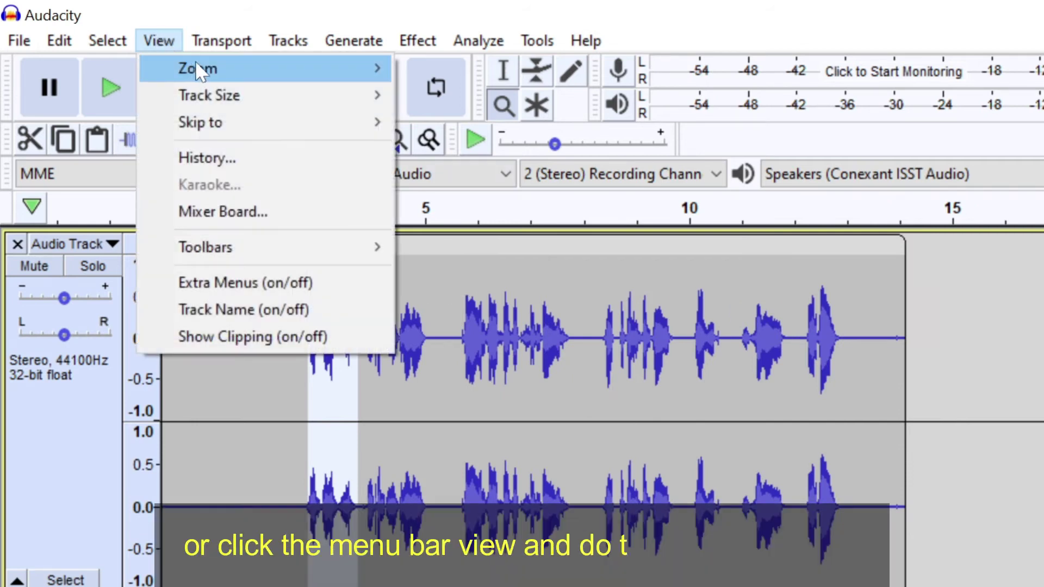
click(456, 68)
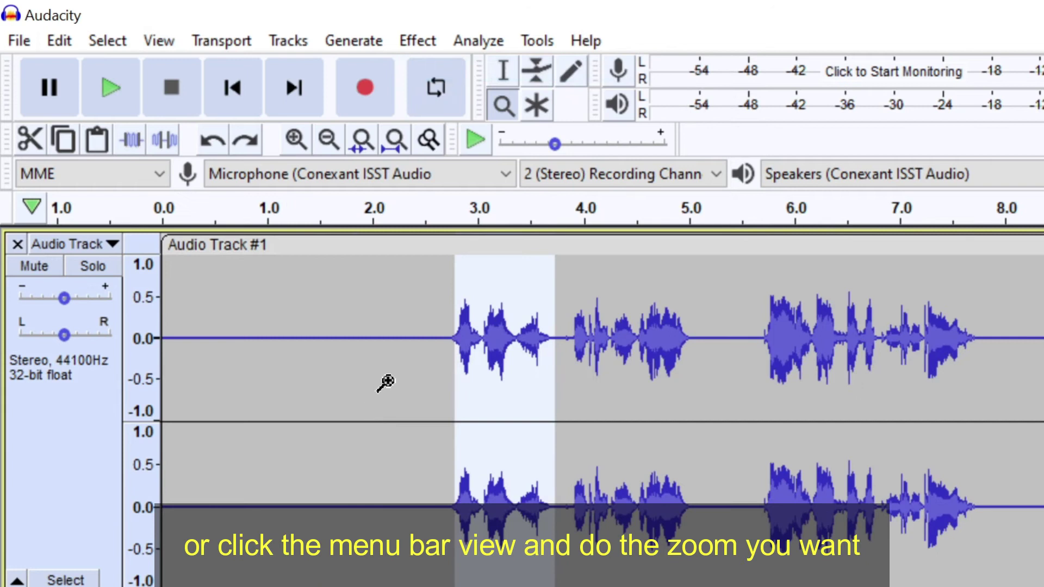
click(161, 40)
mouse_move(197, 68)
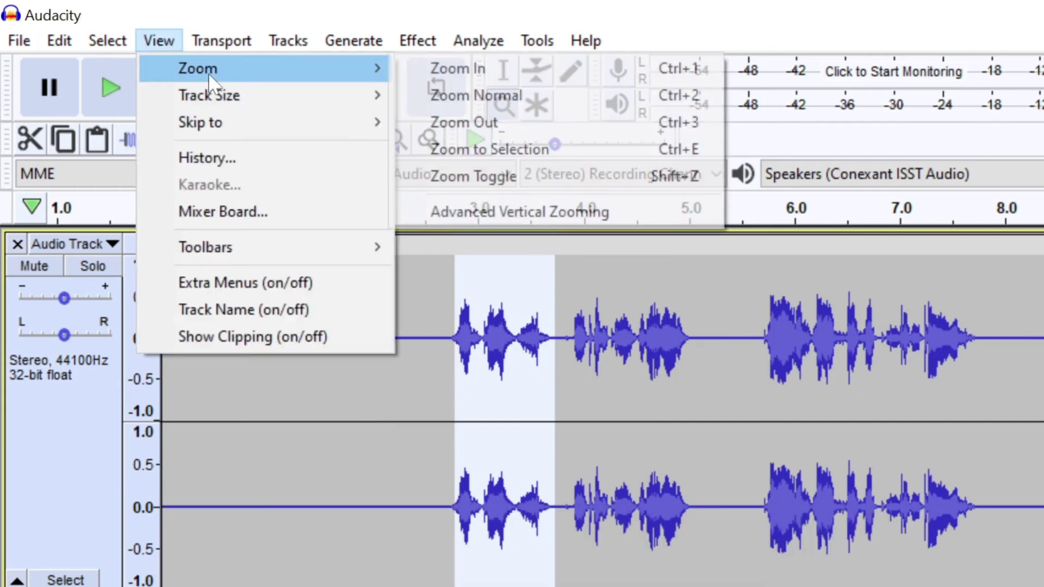
Zoom out to the full recording and start playback with Transport > Playing > Play/Stop.
click(491, 123)
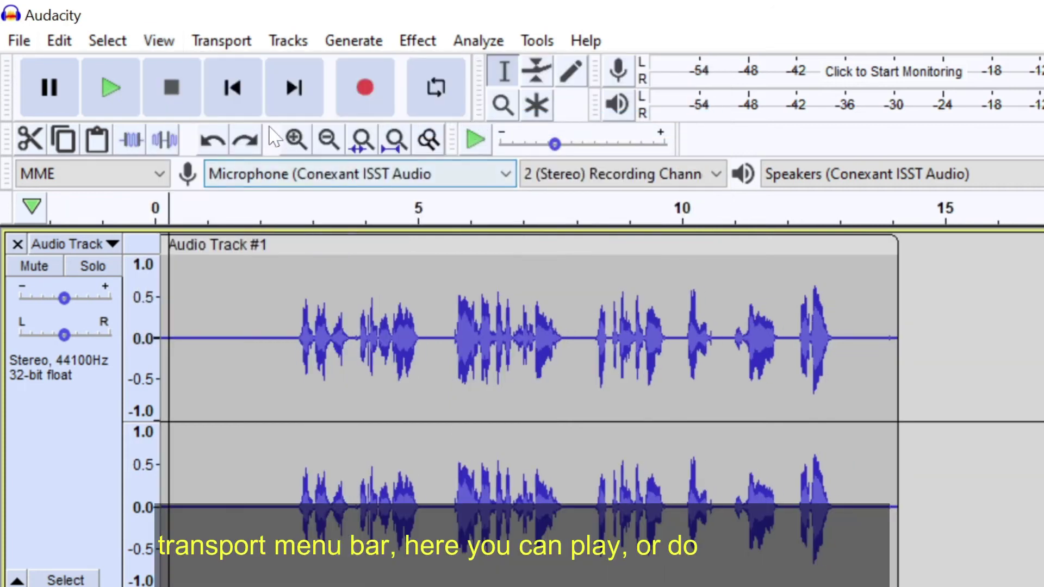
click(241, 44)
mouse_move(250, 68)
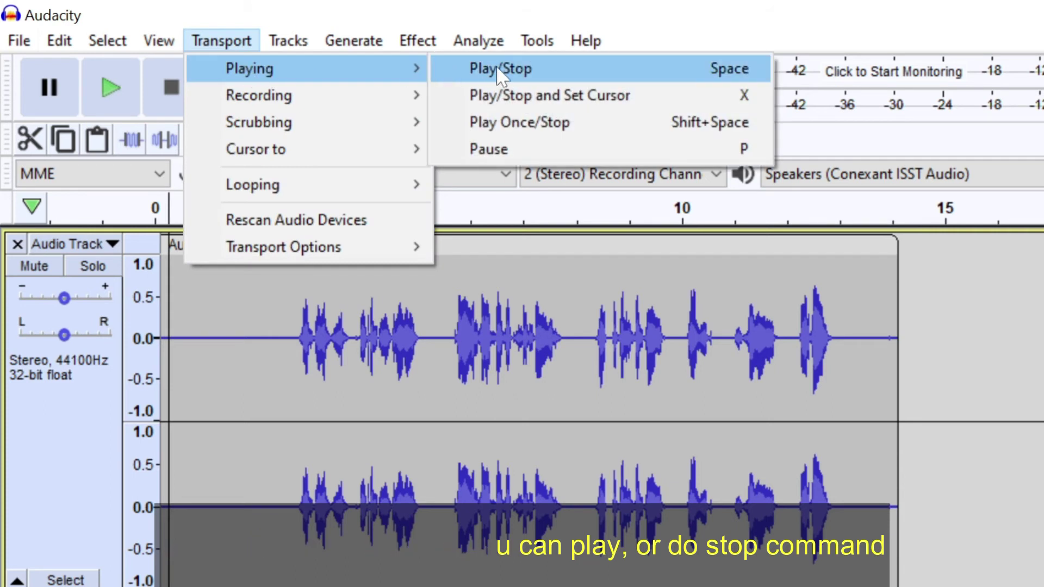
click(496, 68)
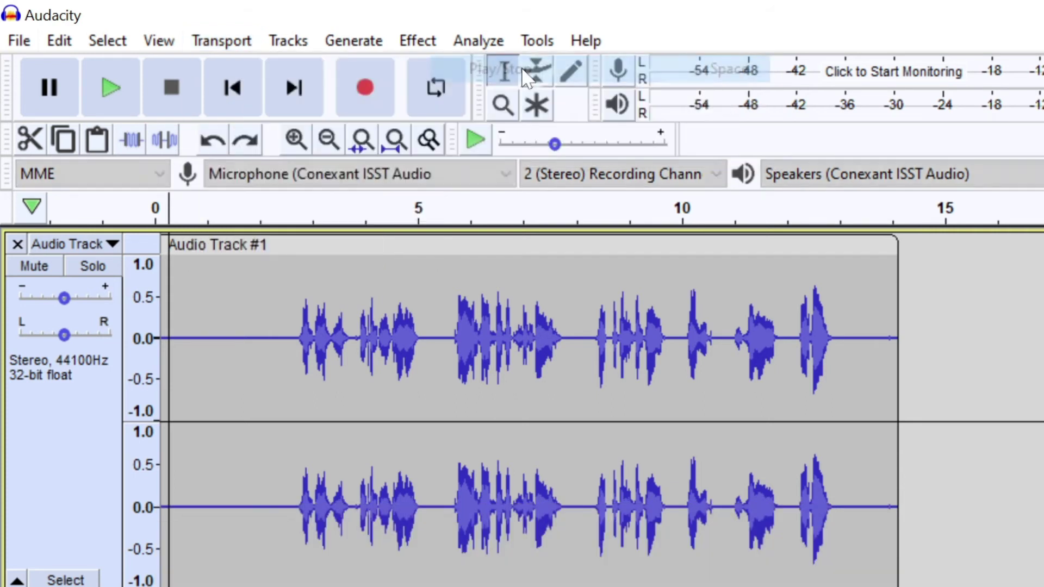
Browse the Transport > Recording commands without choosing, then open the Tracks menu.
click(229, 46)
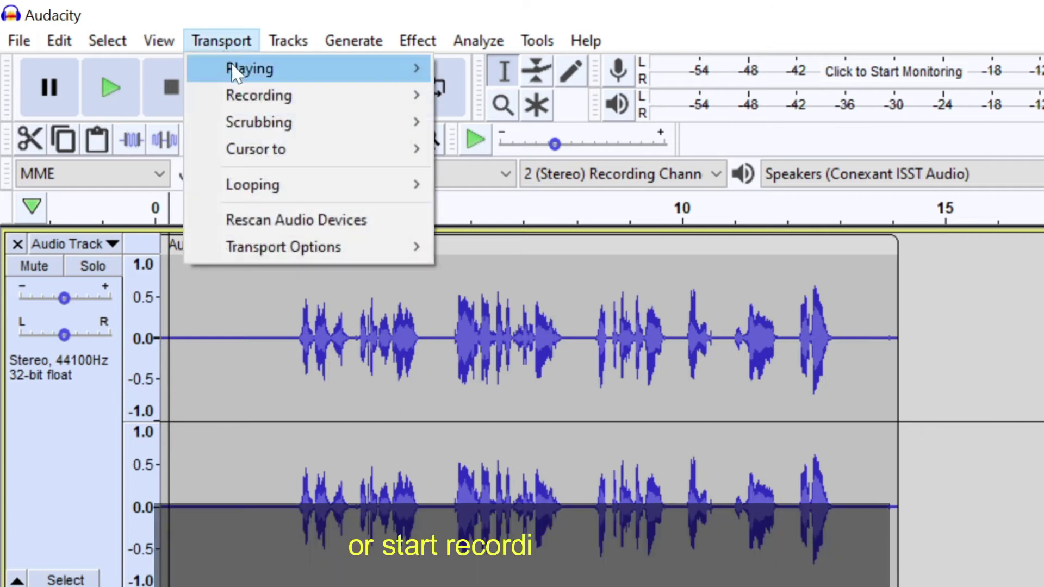
mouse_move(259, 95)
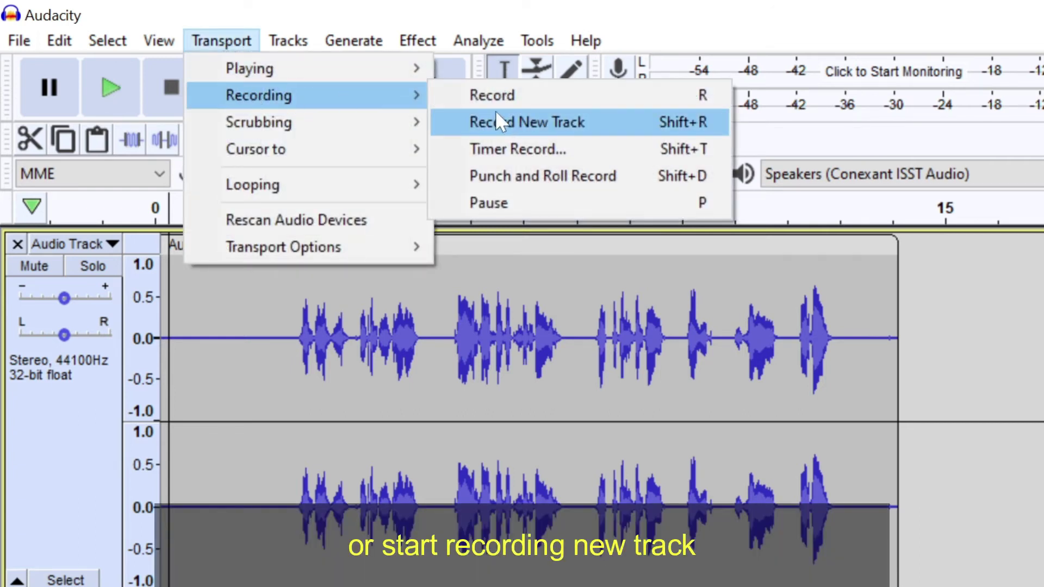
click(261, 428)
click(290, 41)
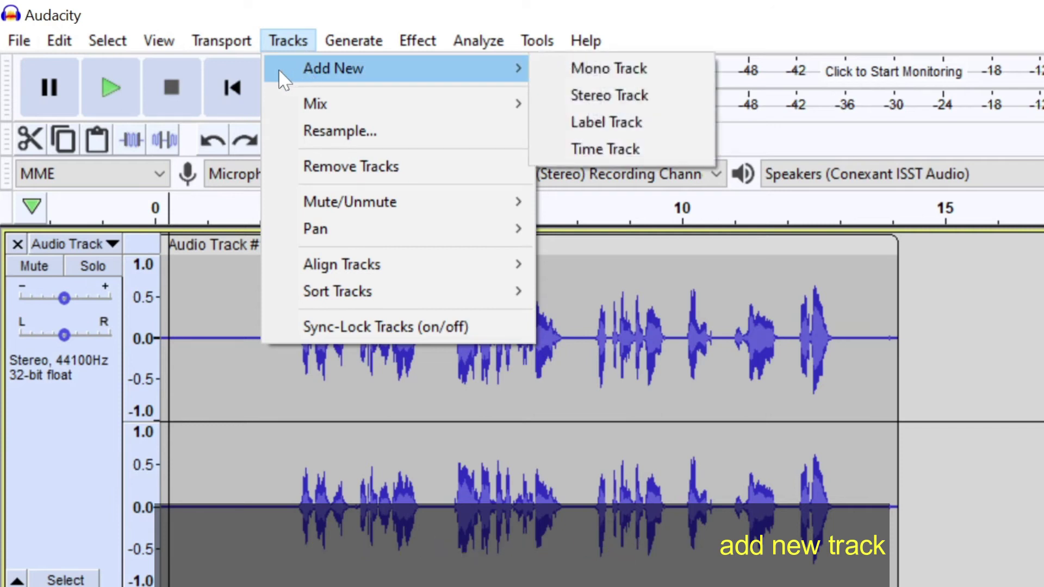
mouse_move(333, 69)
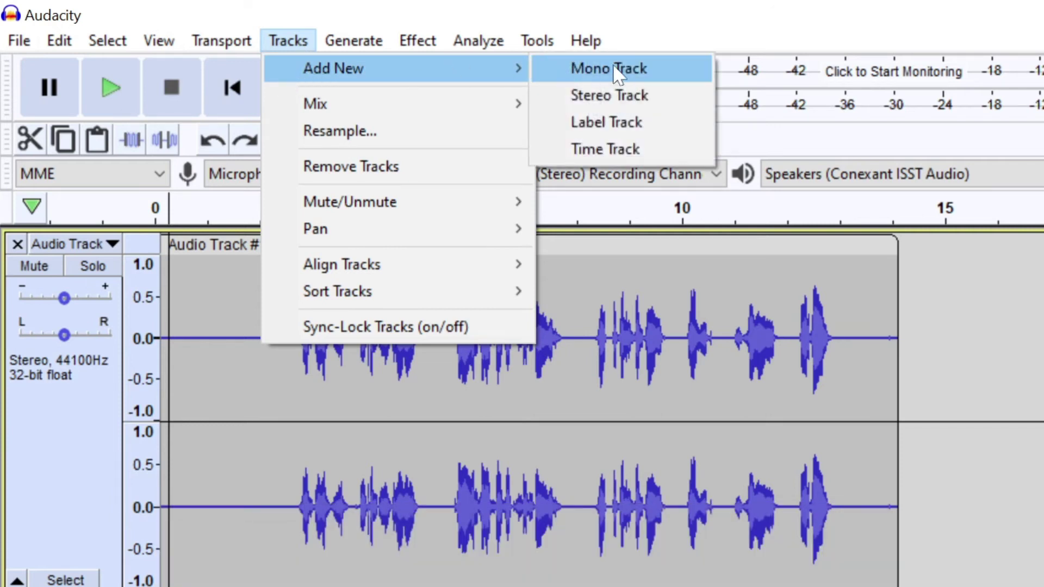
click(617, 70)
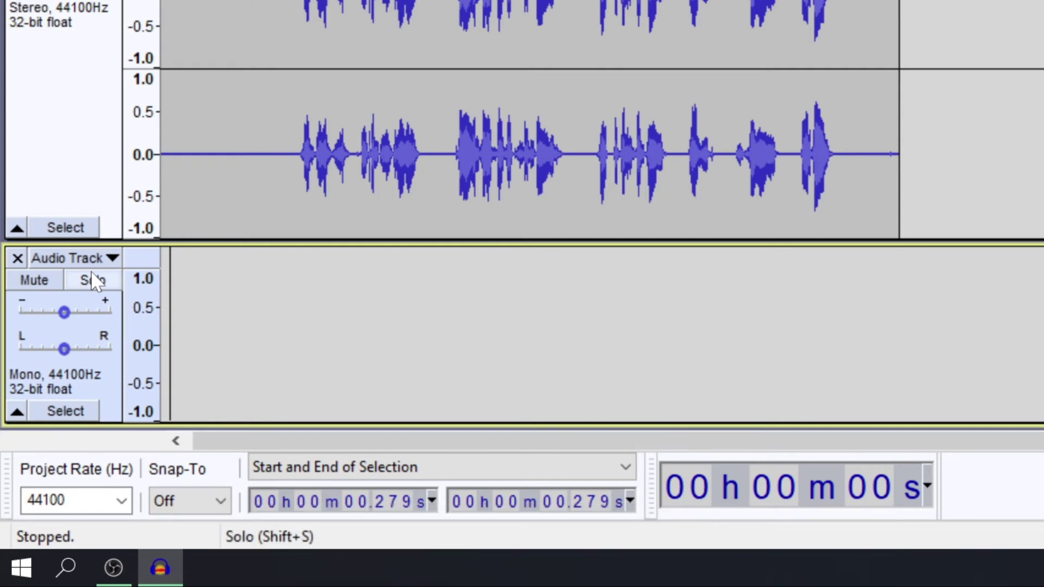
click(94, 281)
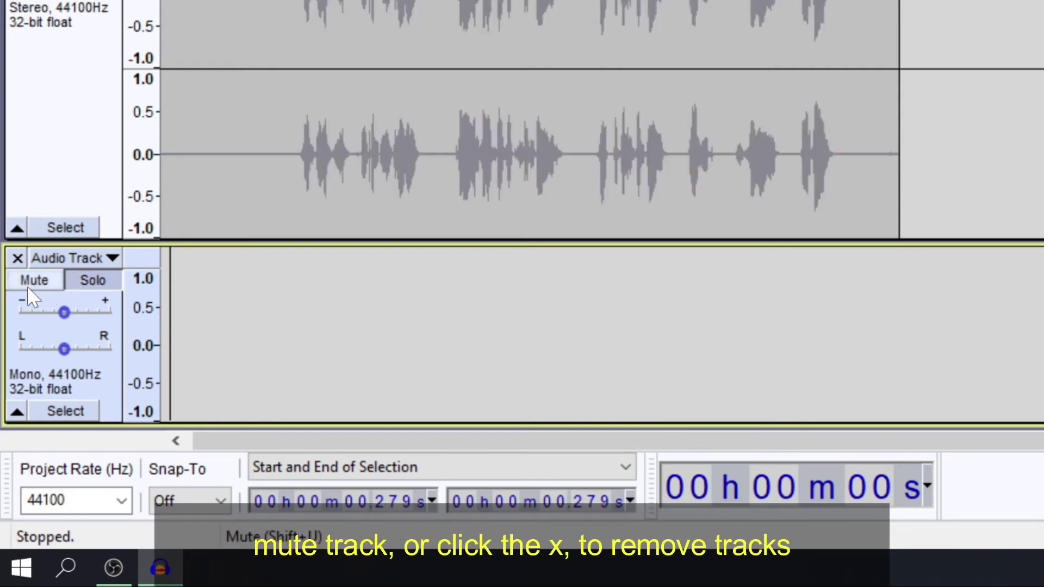
click(18, 258)
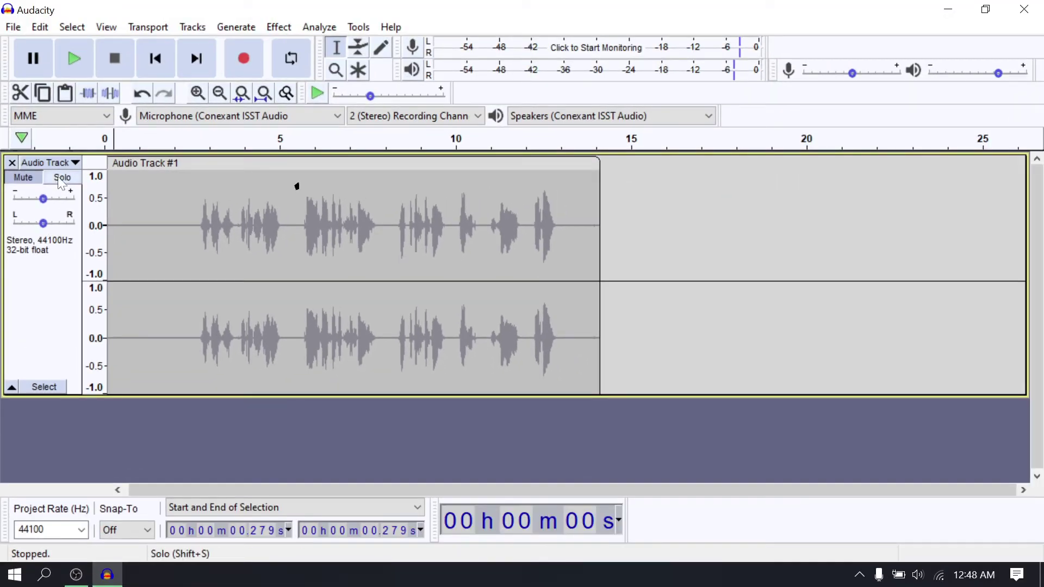
Un-solo the track; envelope it to about half at start, full near 8 s, lower at end.
click(61, 177)
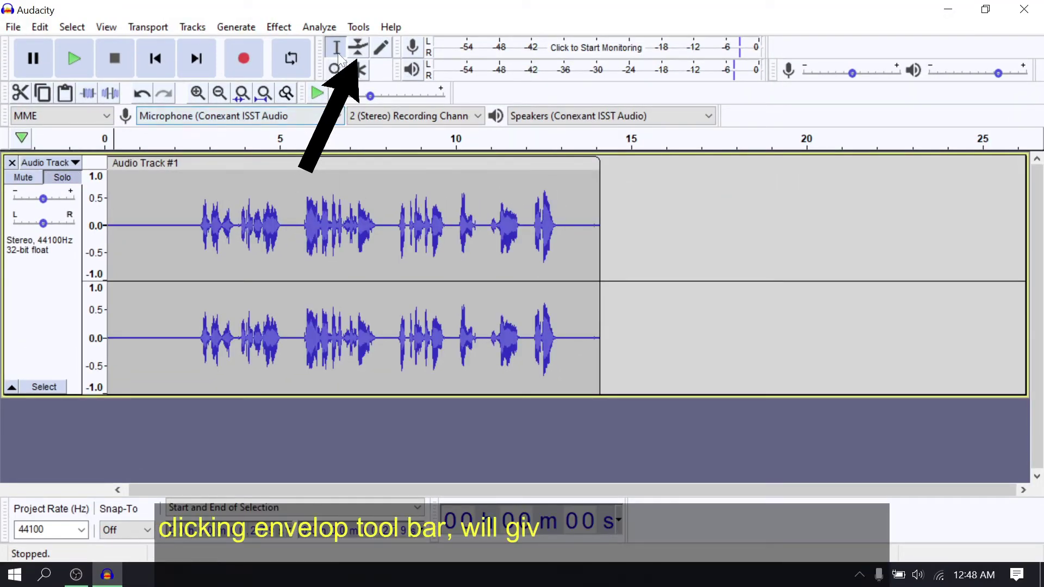
click(358, 46)
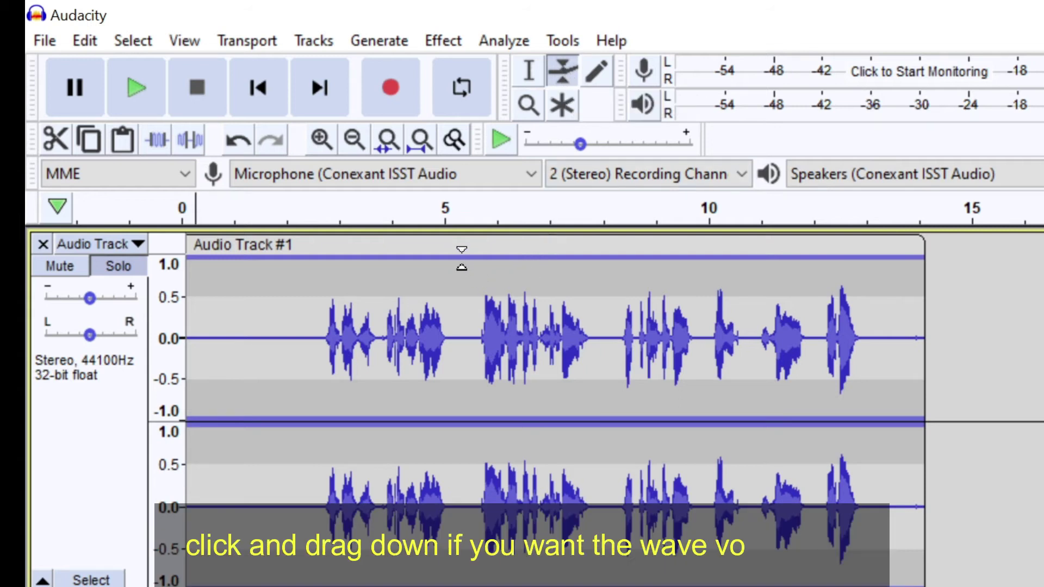
mouse_move(461, 257)
mouse_down()
mouse_move(462, 292)
mouse_move(462, 274)
mouse_up()
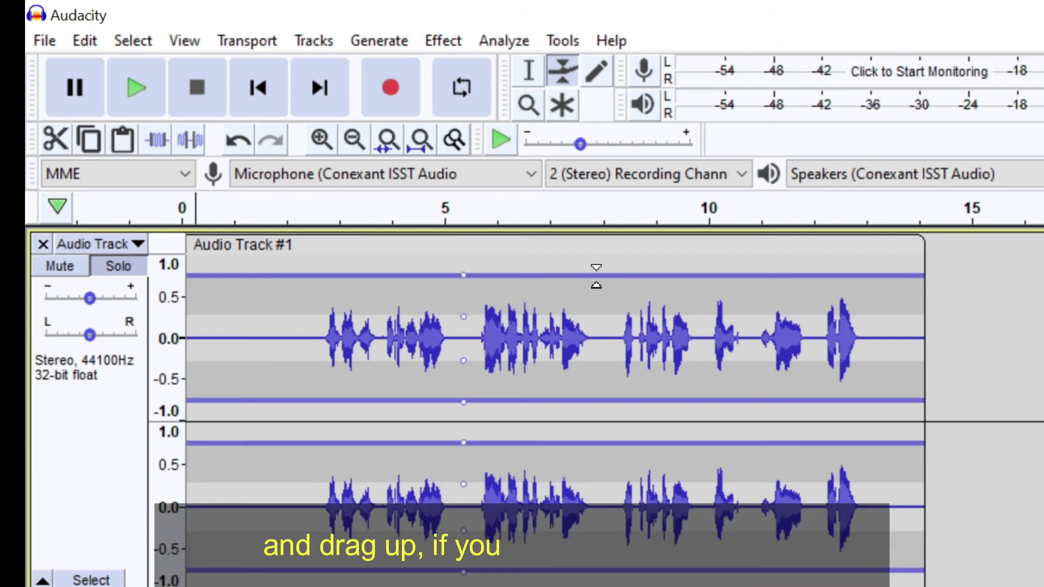
drag(597, 273, 596, 252)
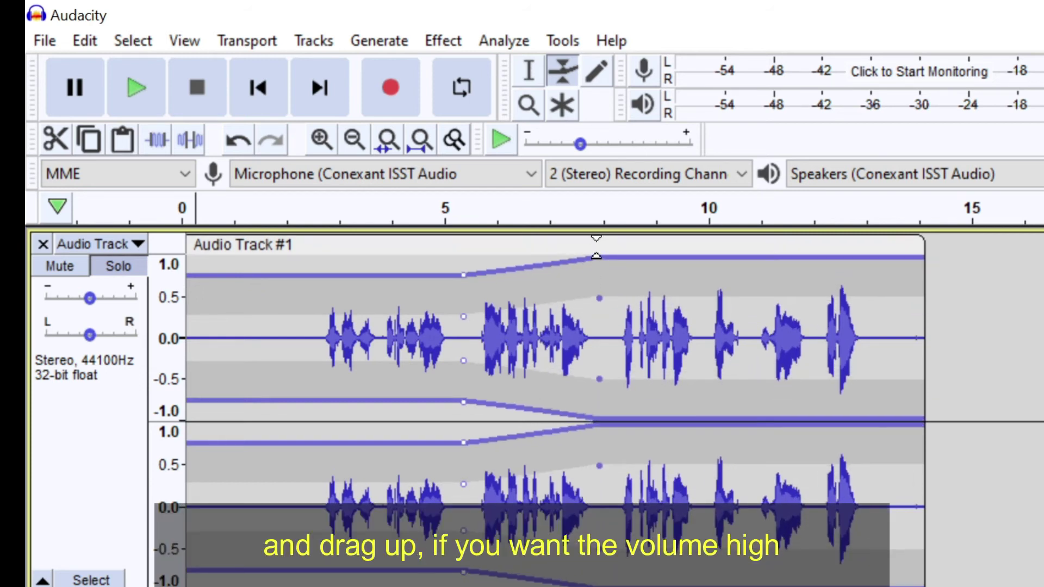
drag(753, 259, 752, 294)
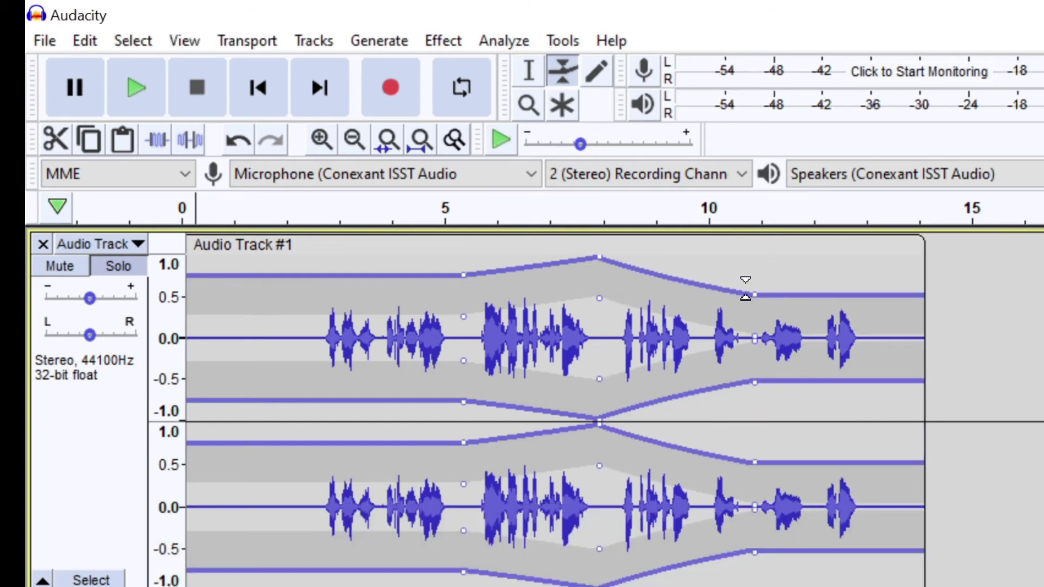
click(528, 105)
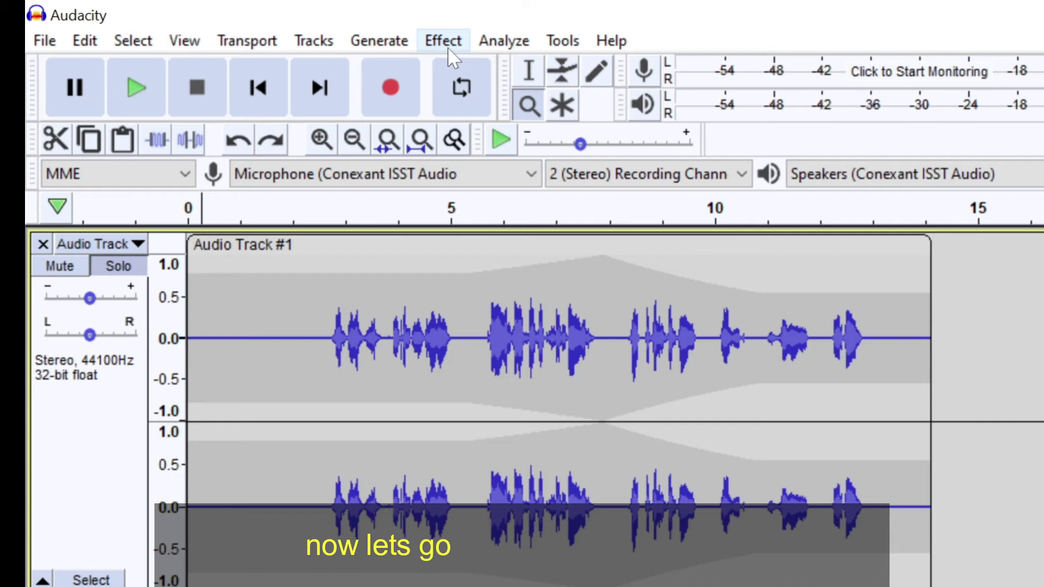
click(447, 48)
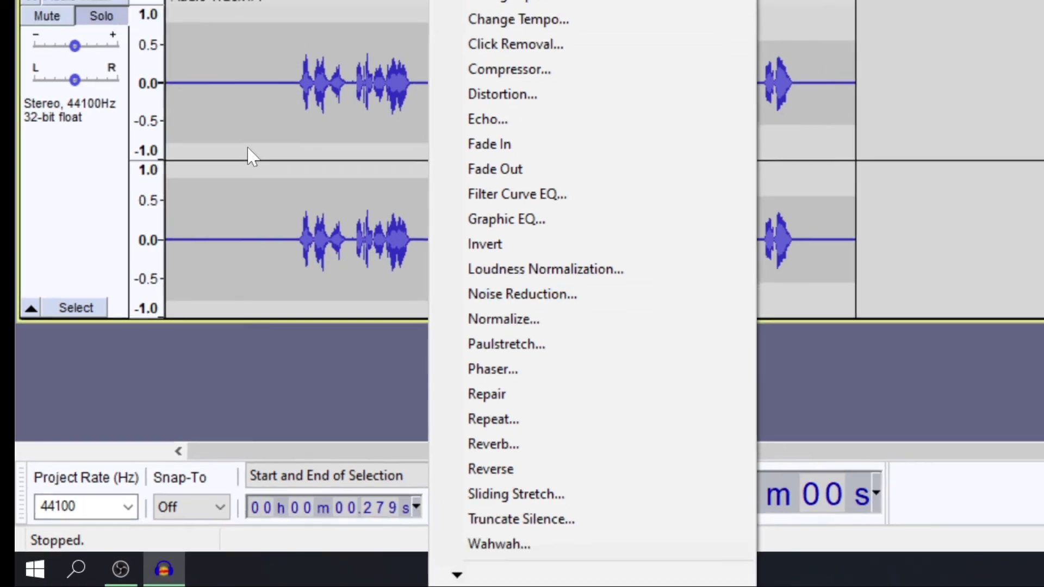
click(163, 258)
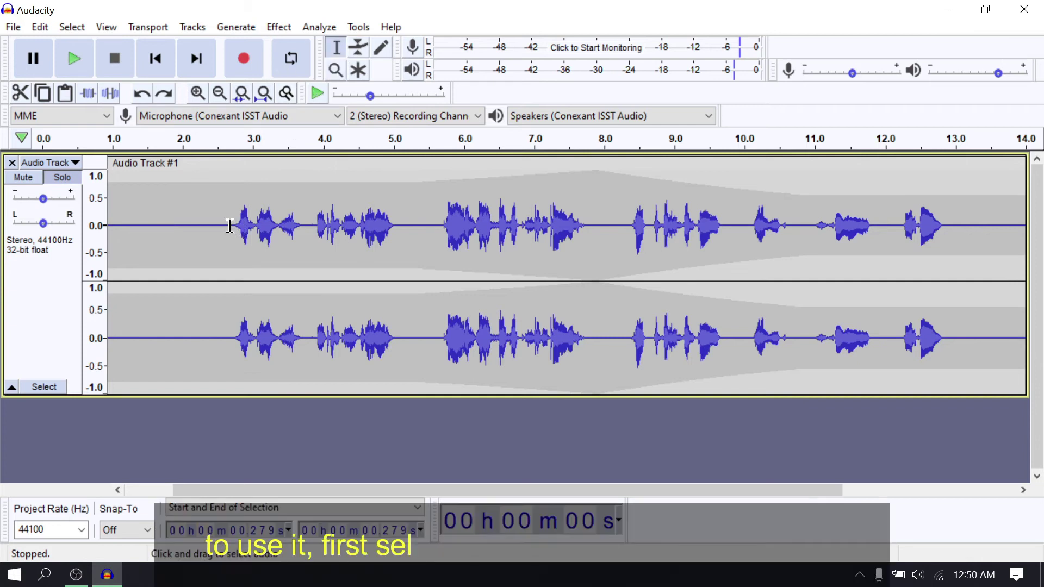
drag(236, 226, 7, 222)
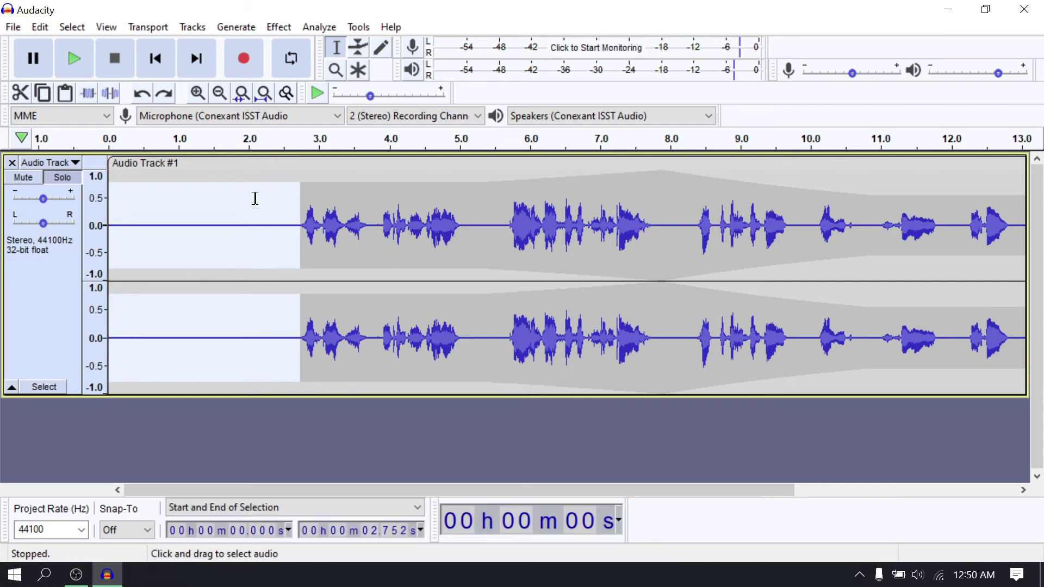
Get a noise profile from the first 2.75 s in Noise Reduction, then deselect.
click(279, 27)
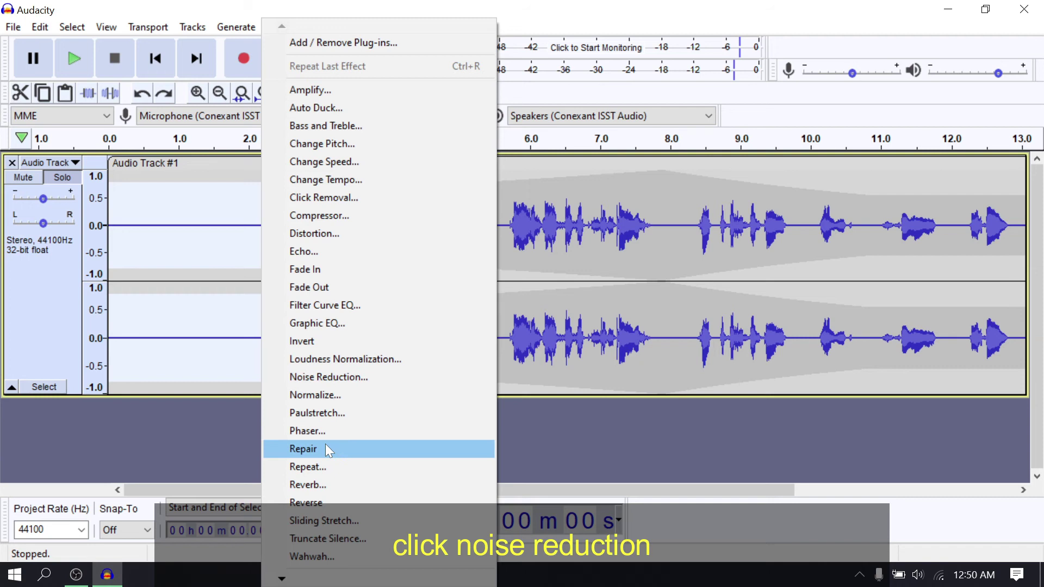
click(329, 377)
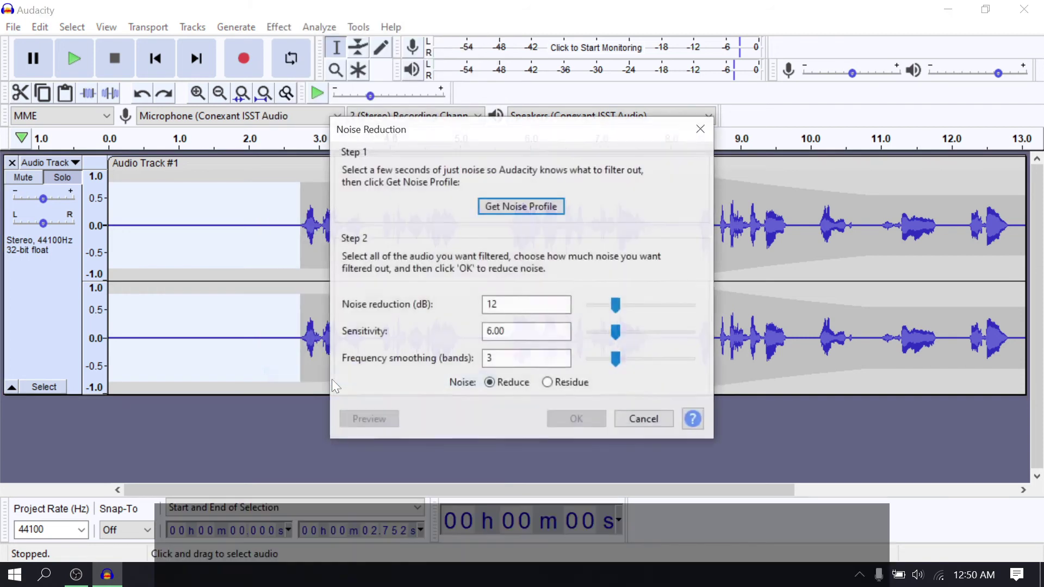
click(515, 208)
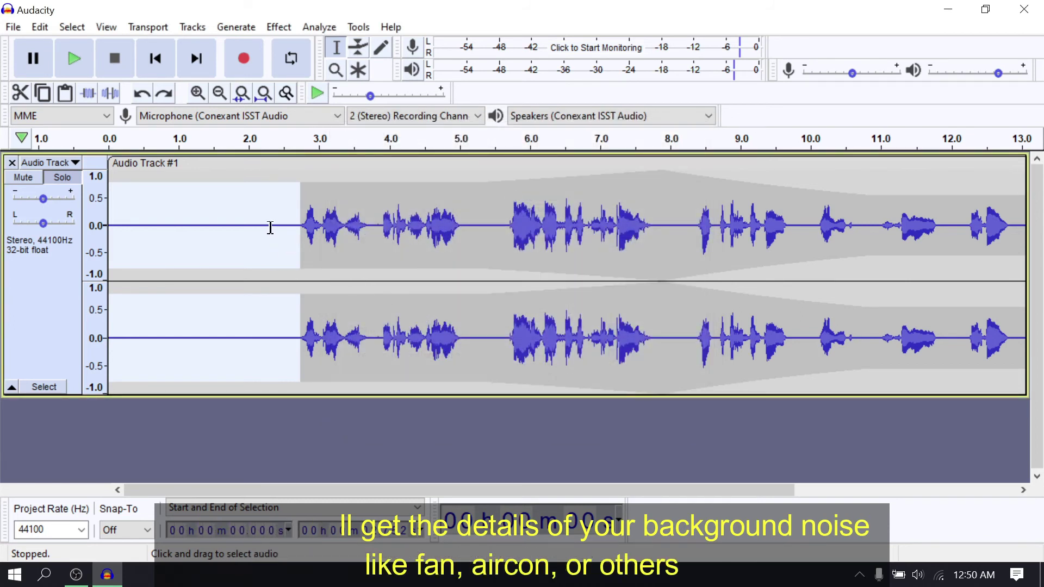
click(179, 249)
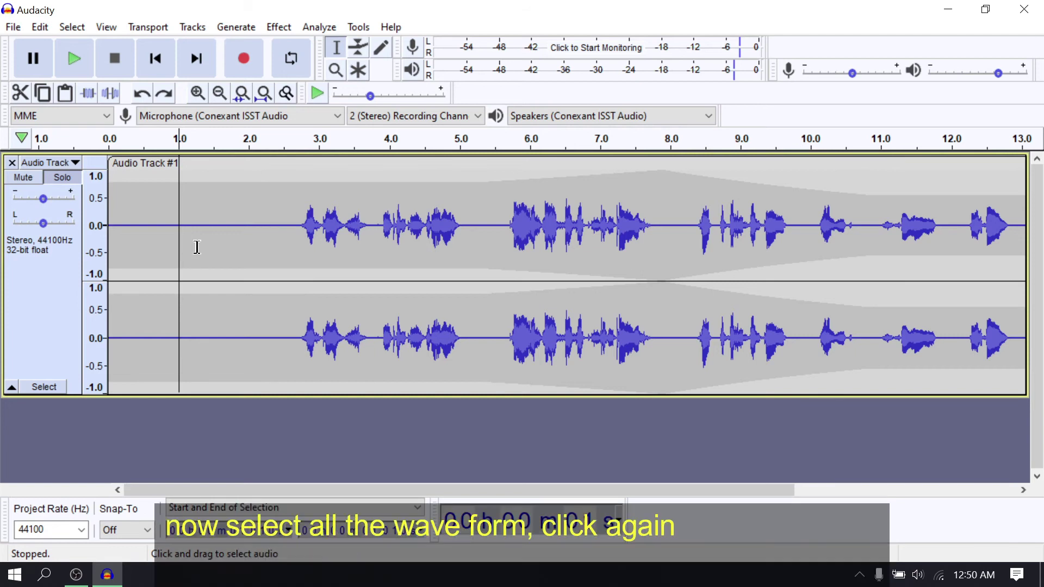
Select the whole voice track and apply Noise Reduction to it with default settings.
drag(201, 248, 200, 253)
key(ctrl+a)
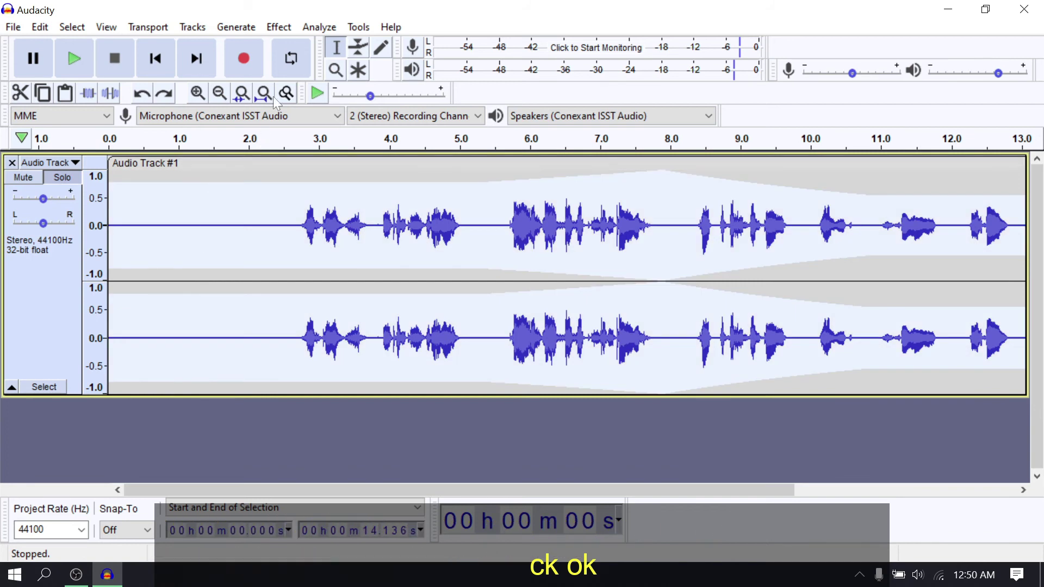
click(277, 27)
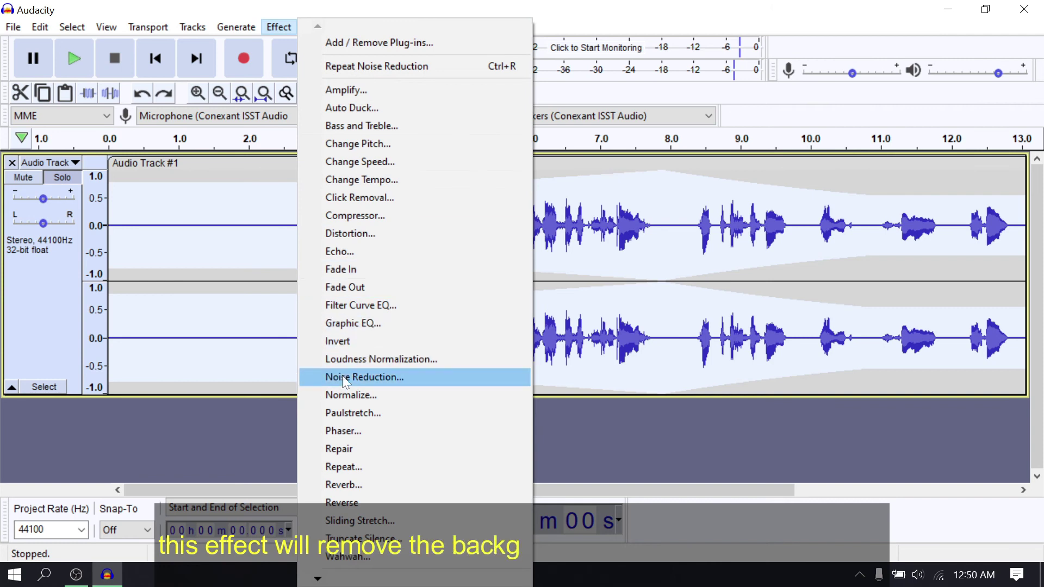
click(343, 377)
click(592, 422)
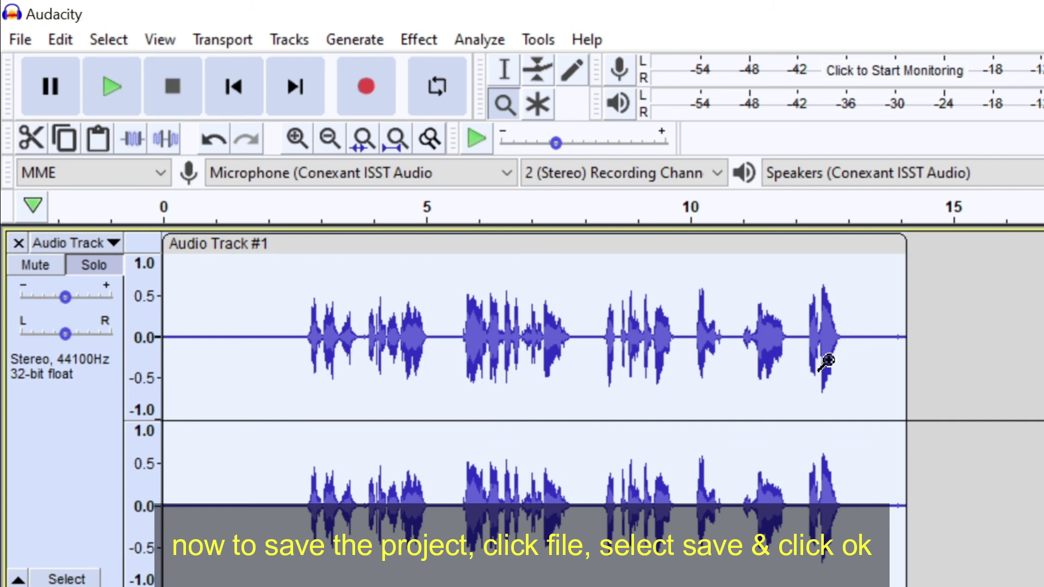
Save the project to the Desktop as 'try 1', past the project-file warning.
click(21, 33)
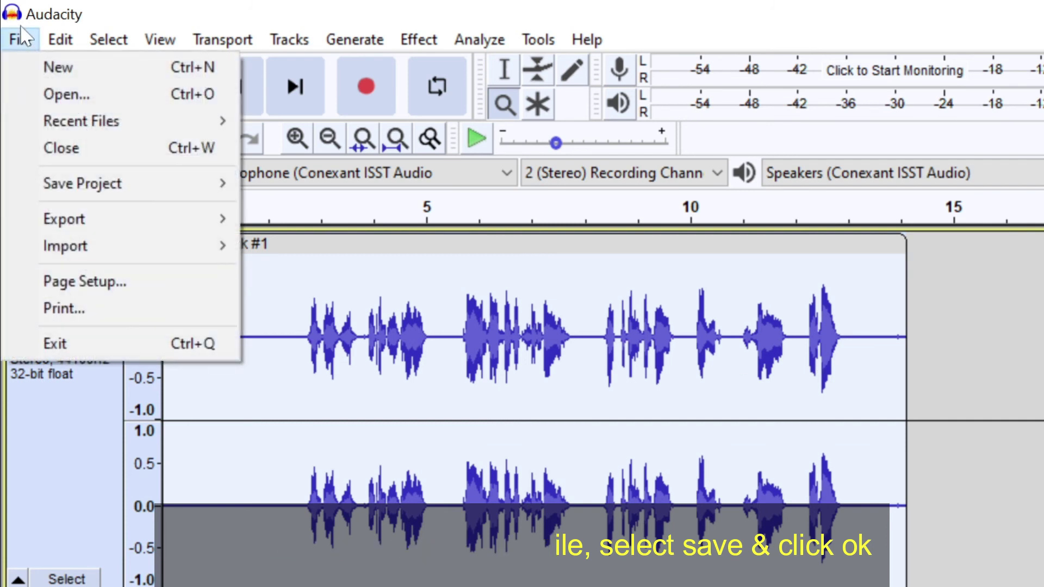
mouse_move(82, 183)
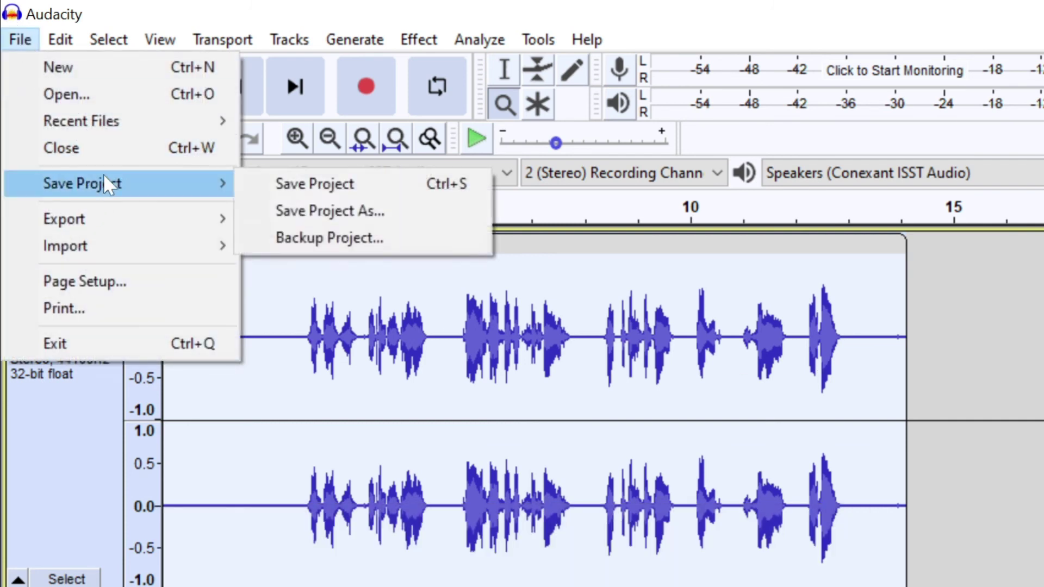
click(313, 189)
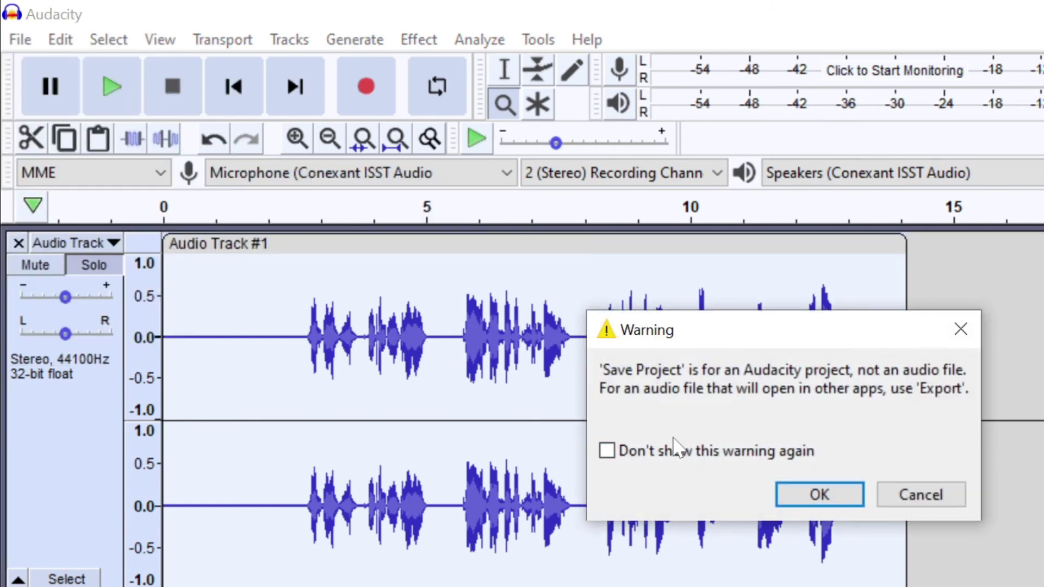
click(779, 494)
text(try 1)
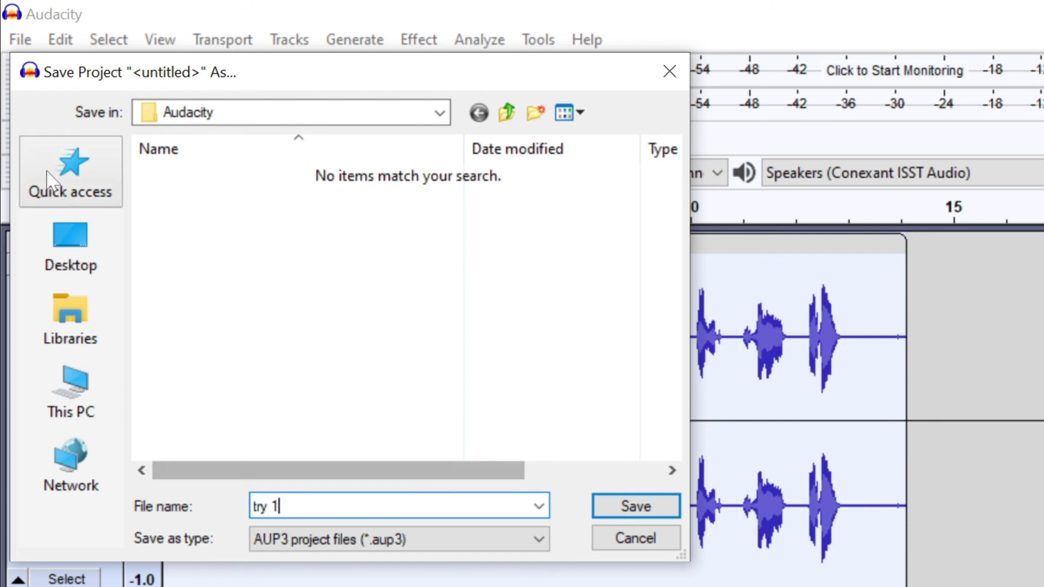
click(70, 245)
click(635, 506)
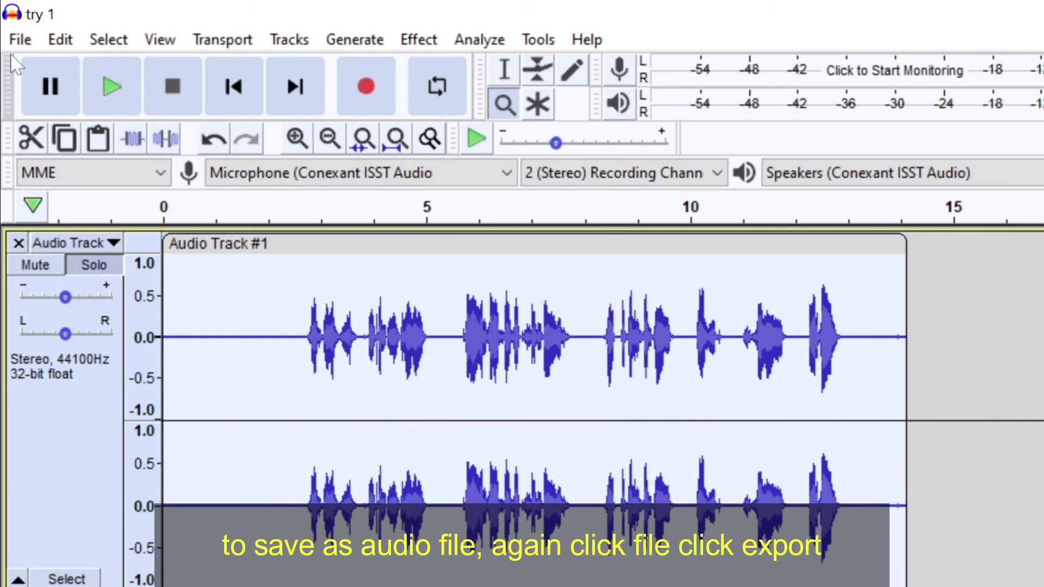
Export the track as MP3 to the Desktop as 'try 1.mp3', with empty metadata tags.
click(20, 41)
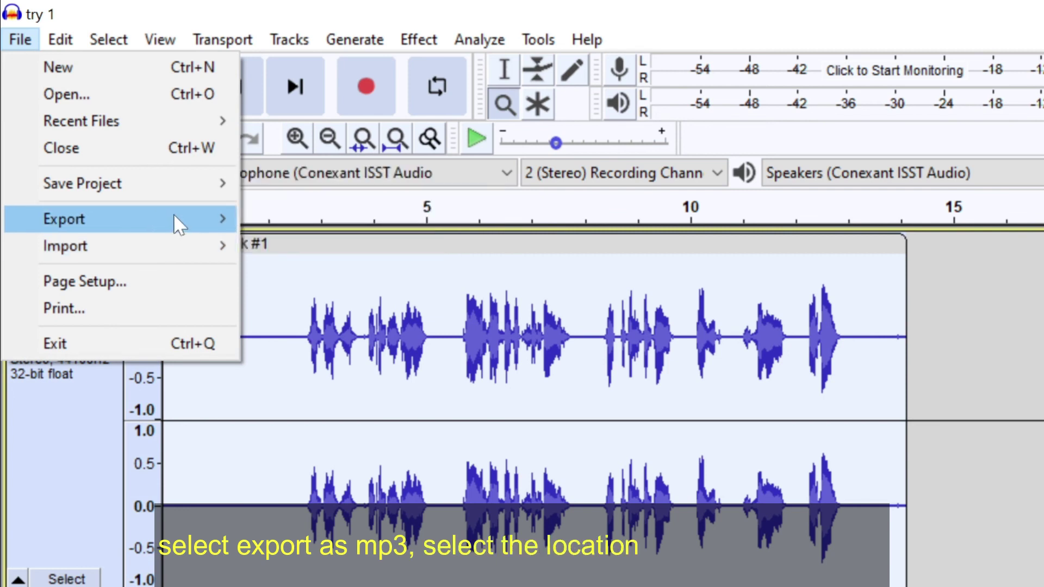
mouse_move(131, 219)
click(313, 222)
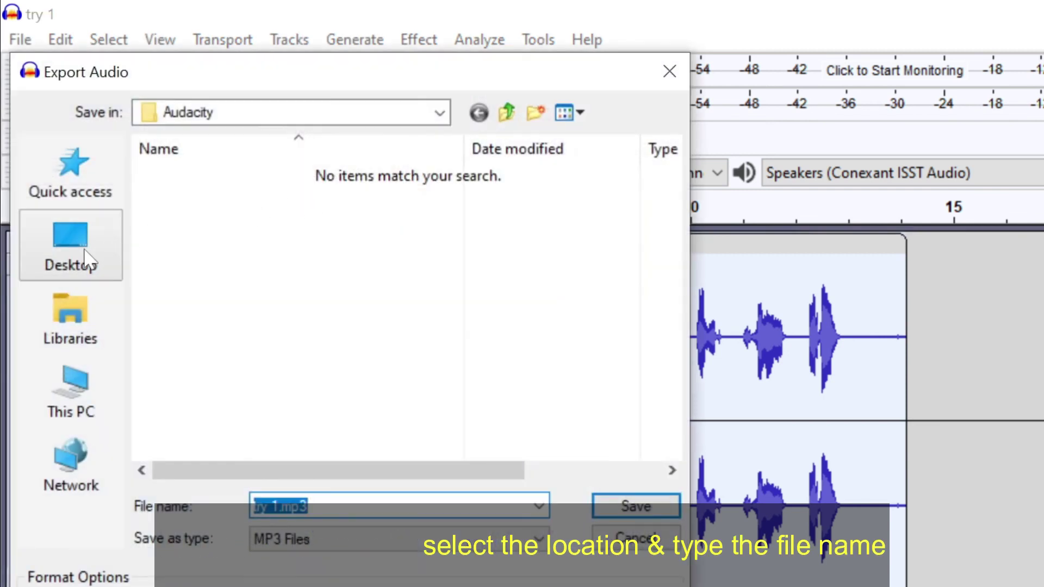
click(75, 262)
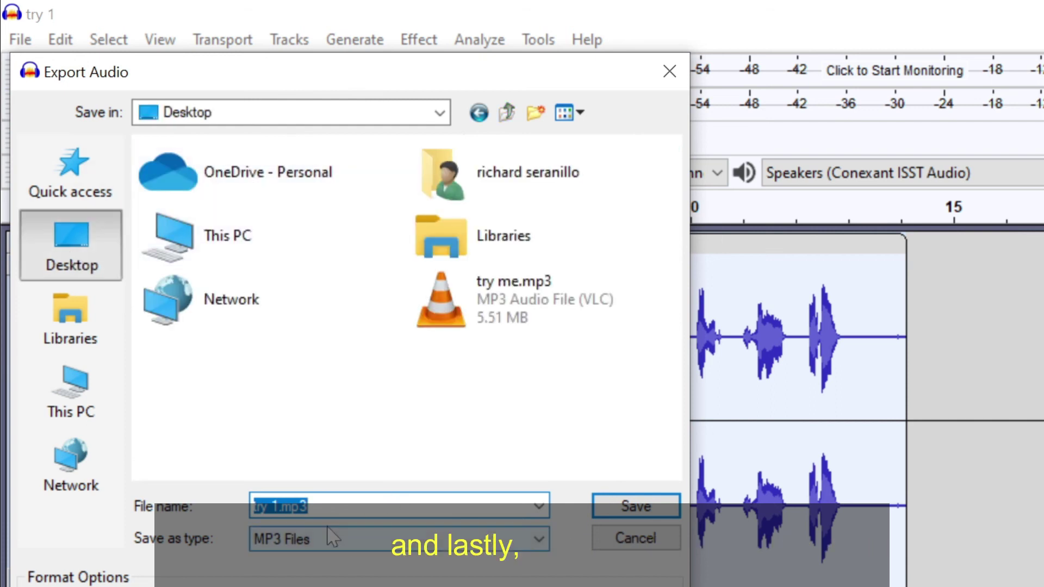
click(624, 505)
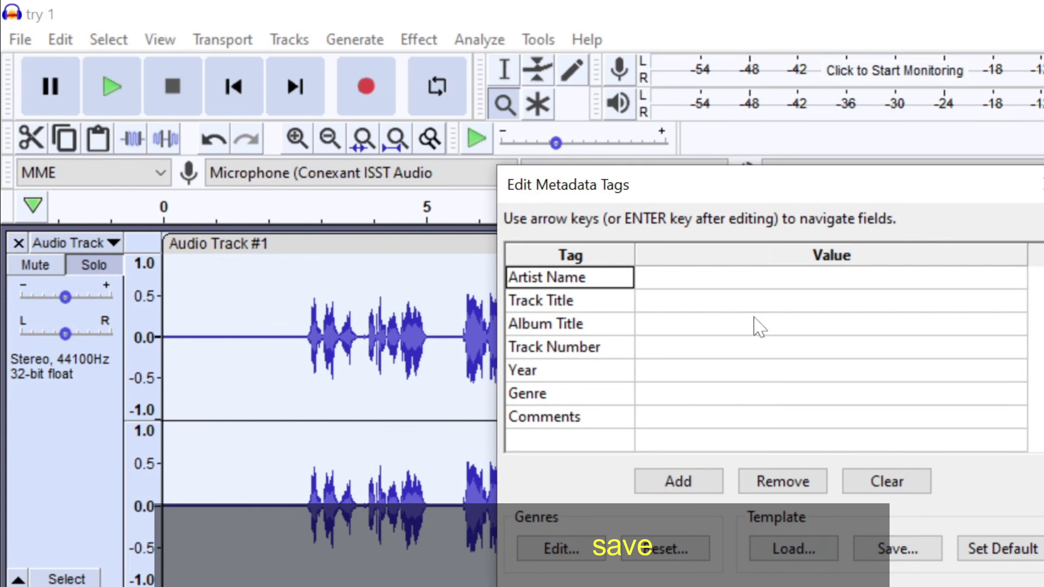
key(Return)
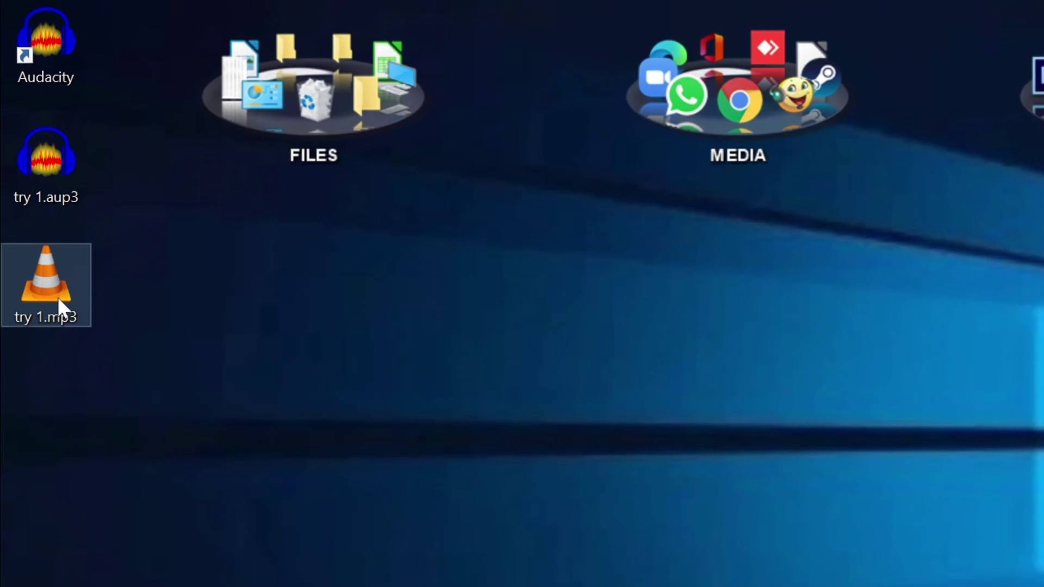
Play try 1.mp3 from the desktop in VLC media player.
double_click(58, 291)
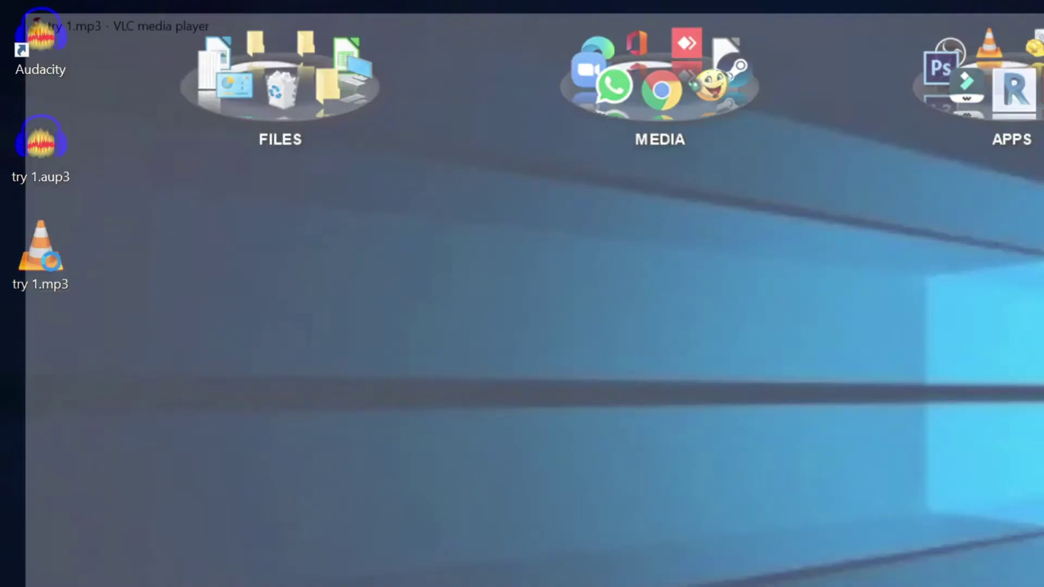